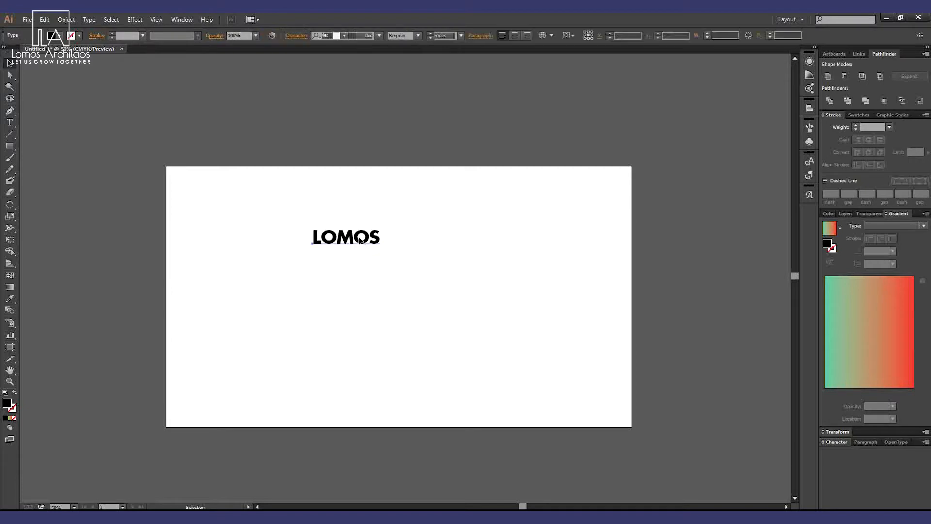
# Duplicate the LOMOS text directly below the original and change the copy's wording to ARCHILABS.
pyautogui.moveTo(379, 238); pyautogui.dragTo(381, 263)
pyautogui.press('t')
pyautogui.doubleClick(355, 262)
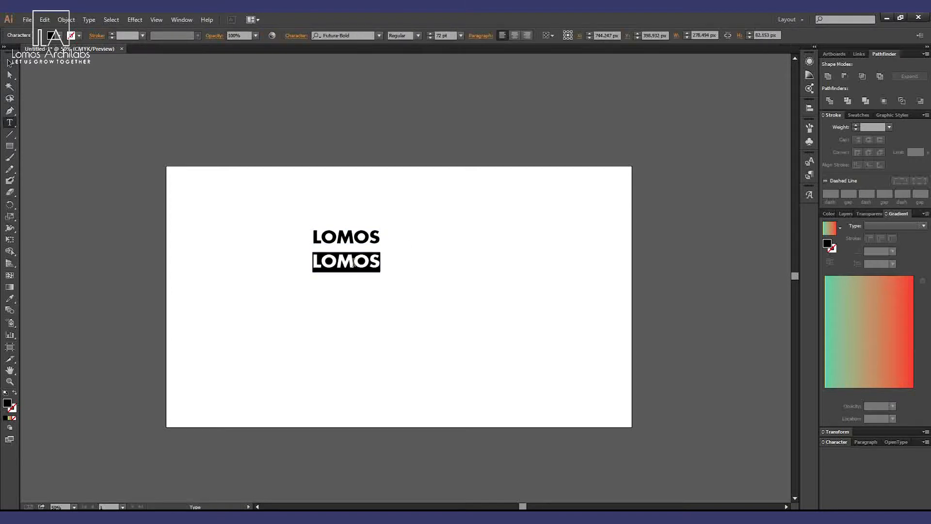
pyautogui.write('ARCHILABS')
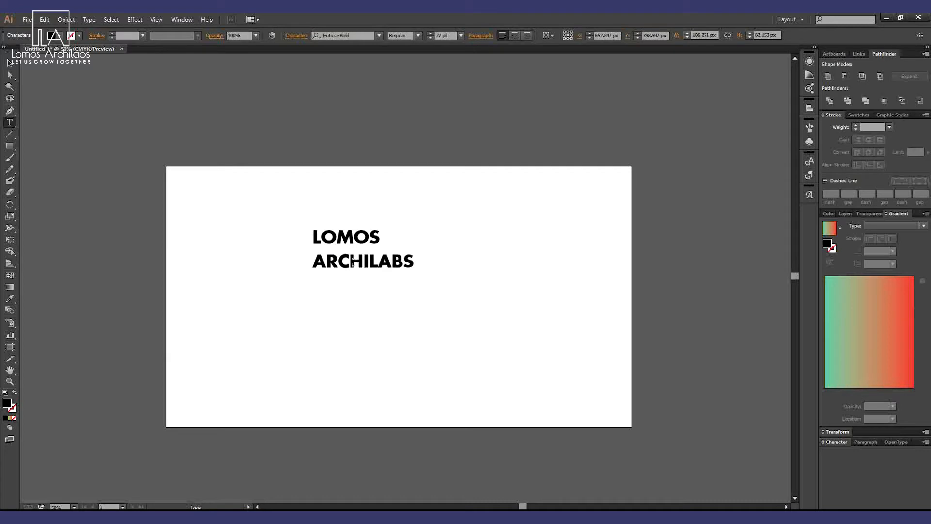
pyautogui.press('Escape')
# Enlarge the LOMOS and ARCHILABS texts together so they span most of the artboard's width.
pyautogui.moveTo(418, 313); pyautogui.dragTo(343, 233)
pyautogui.moveTo(414, 272); pyautogui.dragTo(464, 363)
pyautogui.click(538, 203)
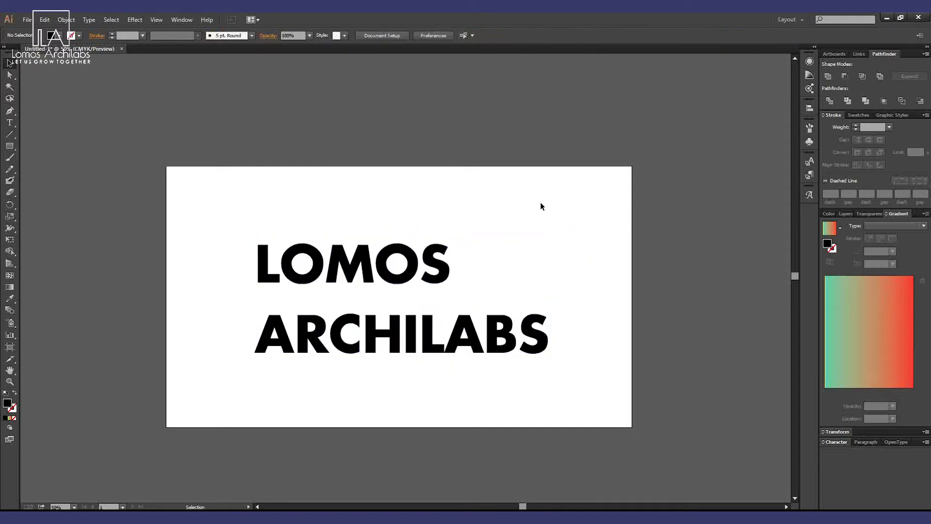
pyautogui.moveTo(478, 229); pyautogui.dragTo(377, 366)
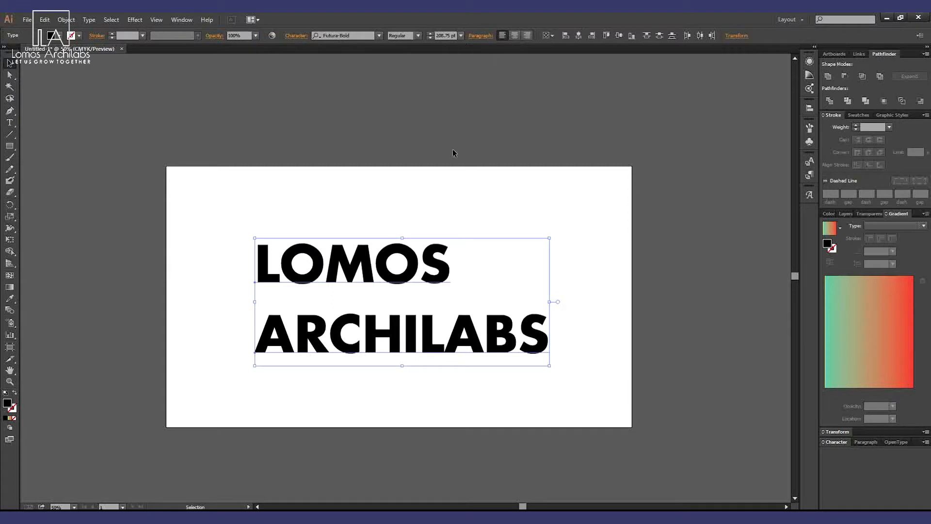
pyautogui.click(484, 265)
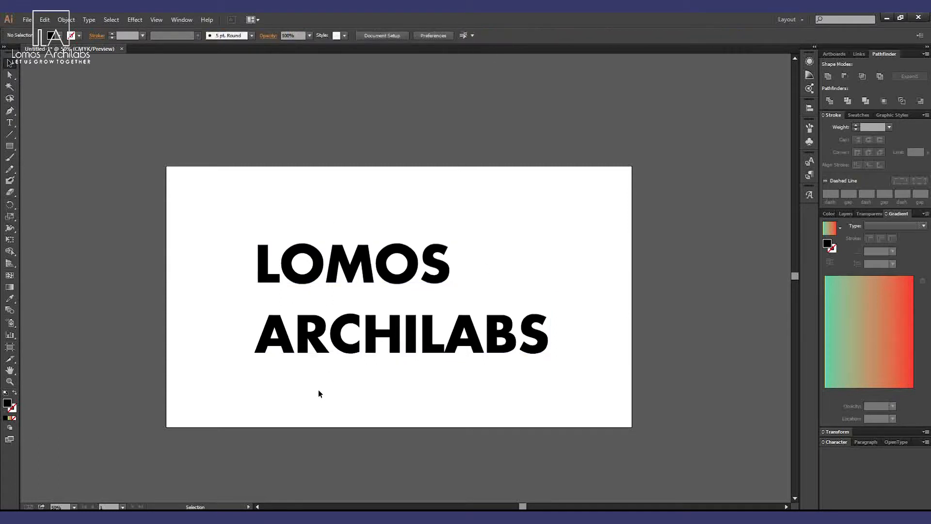
pyautogui.click(306, 270)
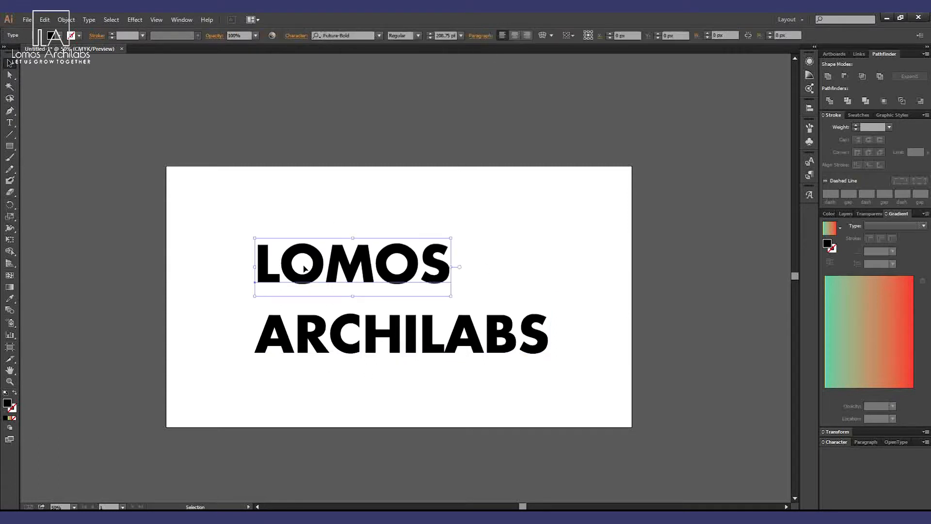
pyautogui.click(524, 226)
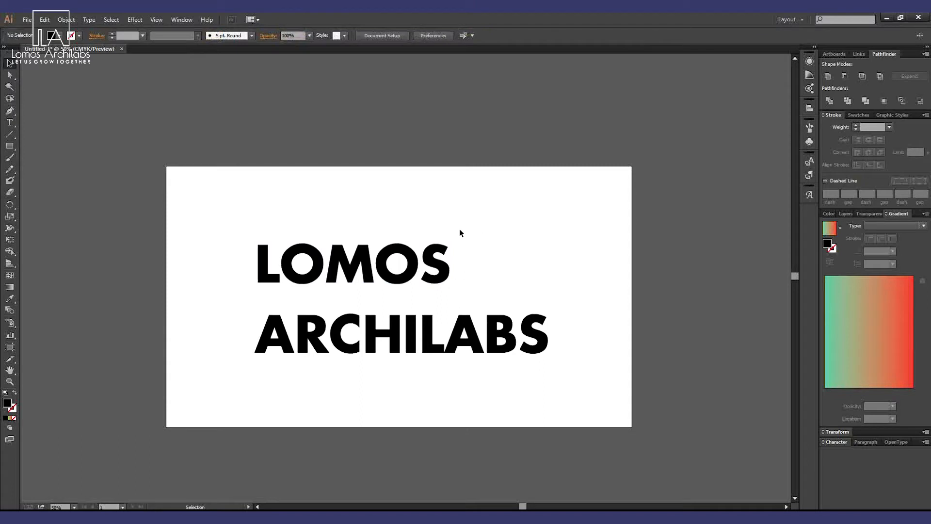
# Apply a 3D Rotate effect to the LOMOS text with the Isometric Right position.
pyautogui.click(405, 262)
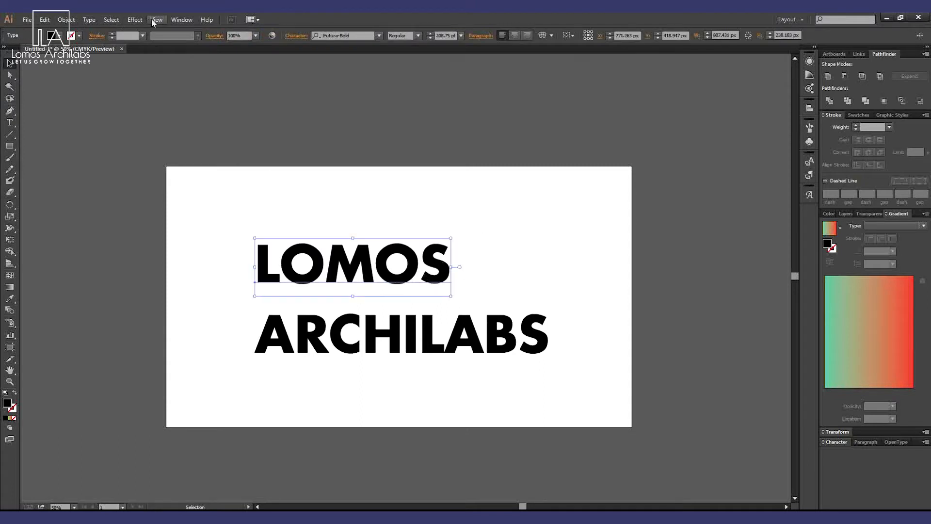
pyautogui.click(135, 20)
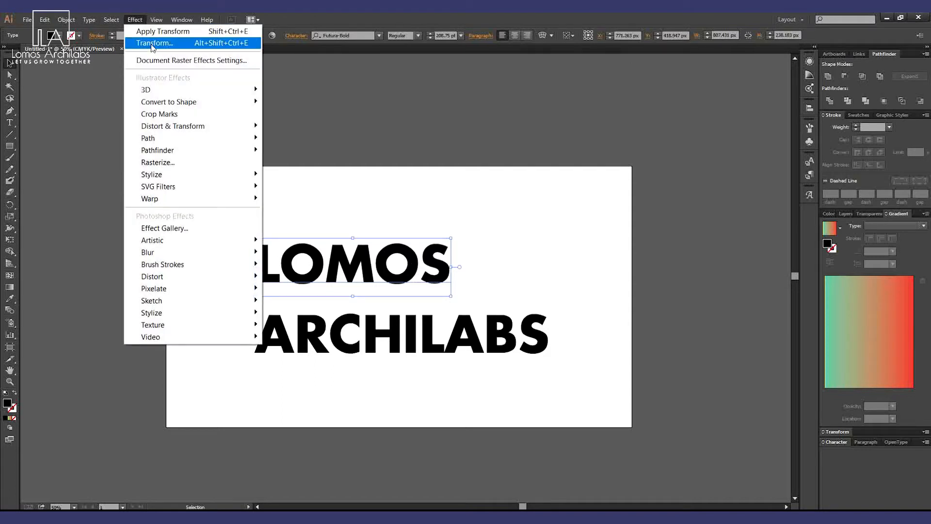
pyautogui.moveTo(153, 89)
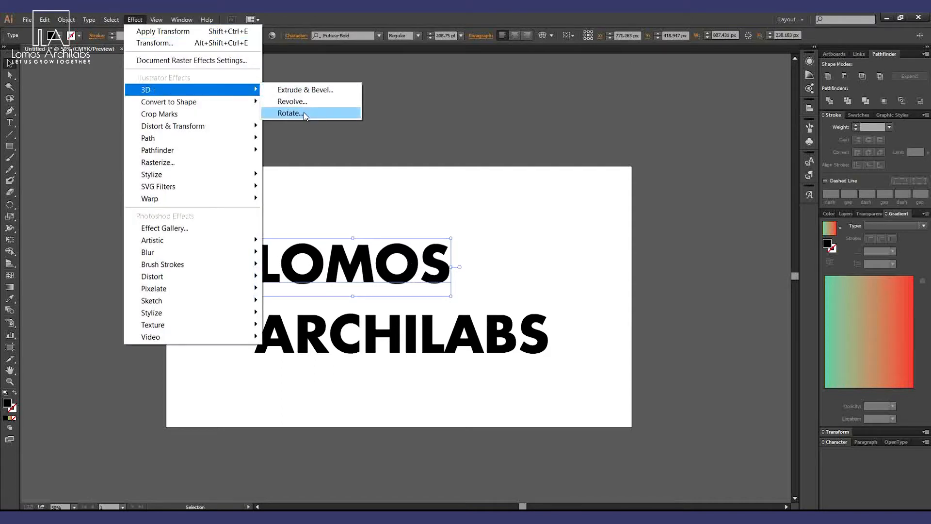
pyautogui.click(304, 112)
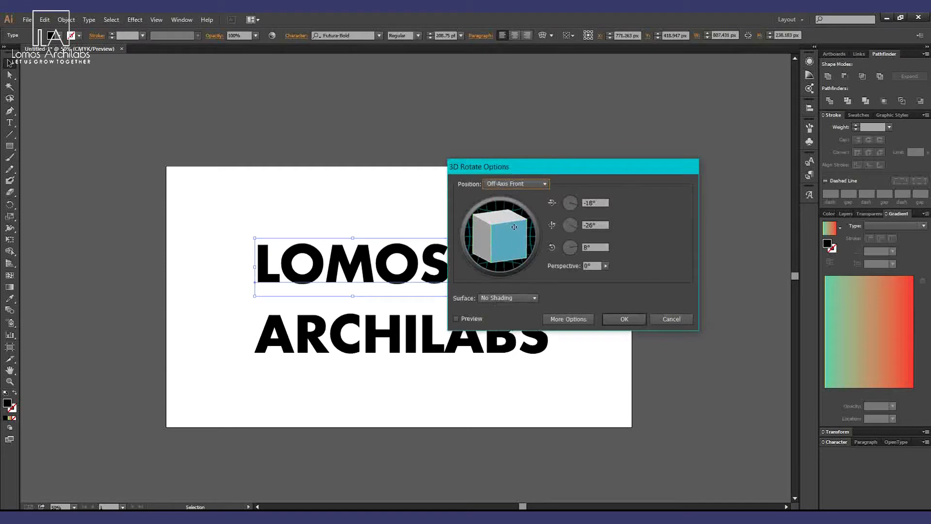
pyautogui.click(532, 183)
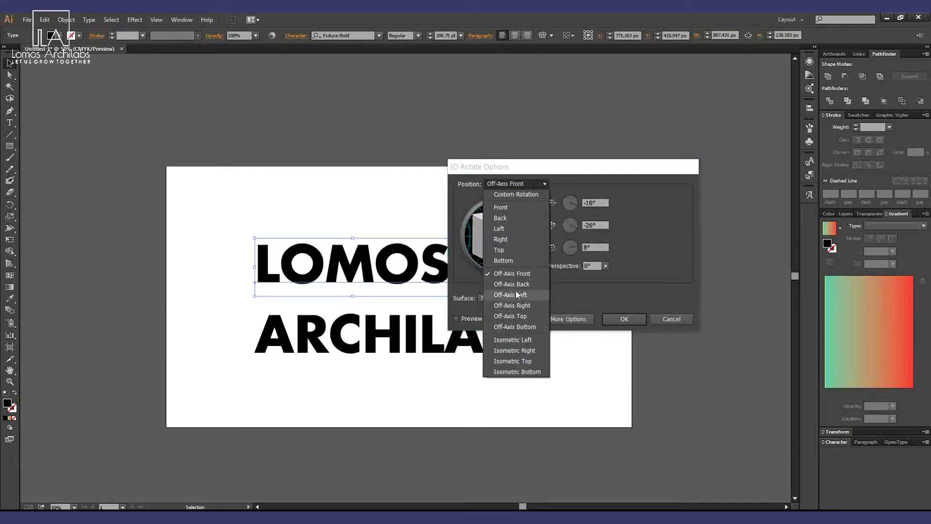
pyautogui.click(594, 185)
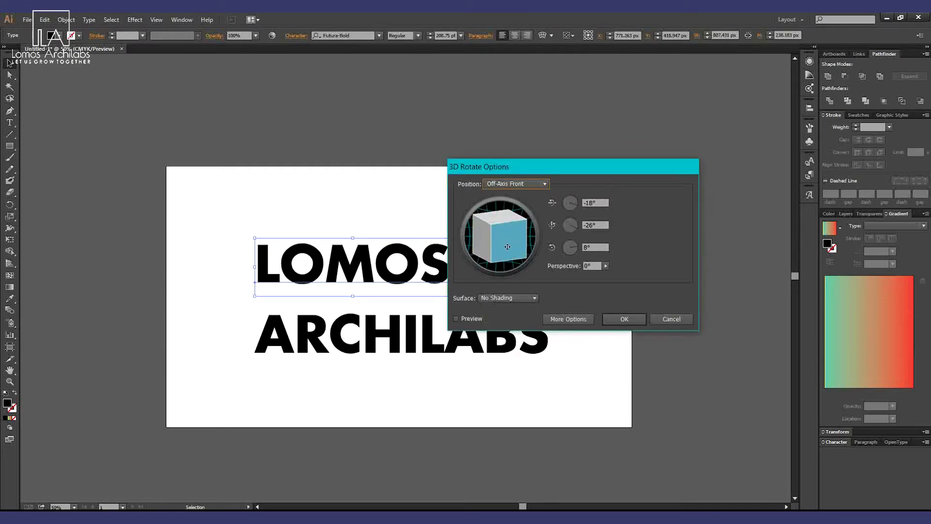
pyautogui.click(525, 185)
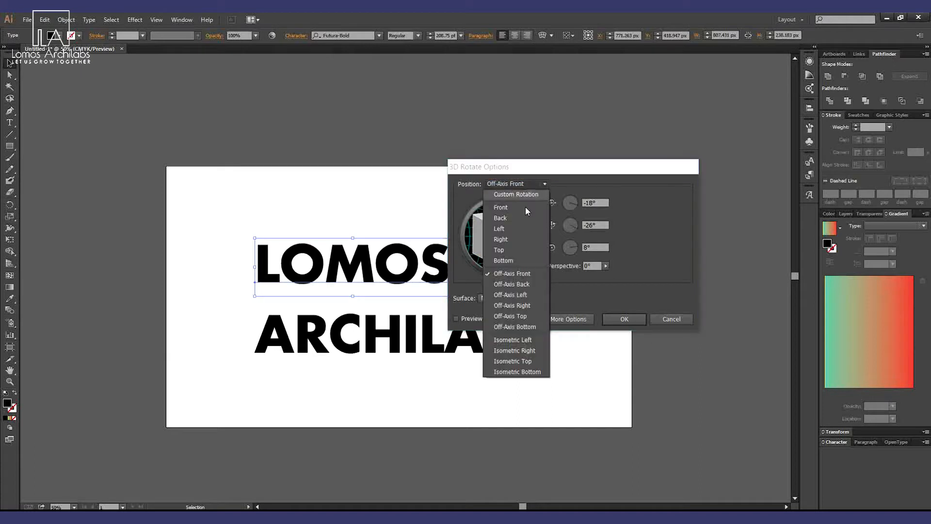
pyautogui.click(517, 339)
pyautogui.click(457, 319)
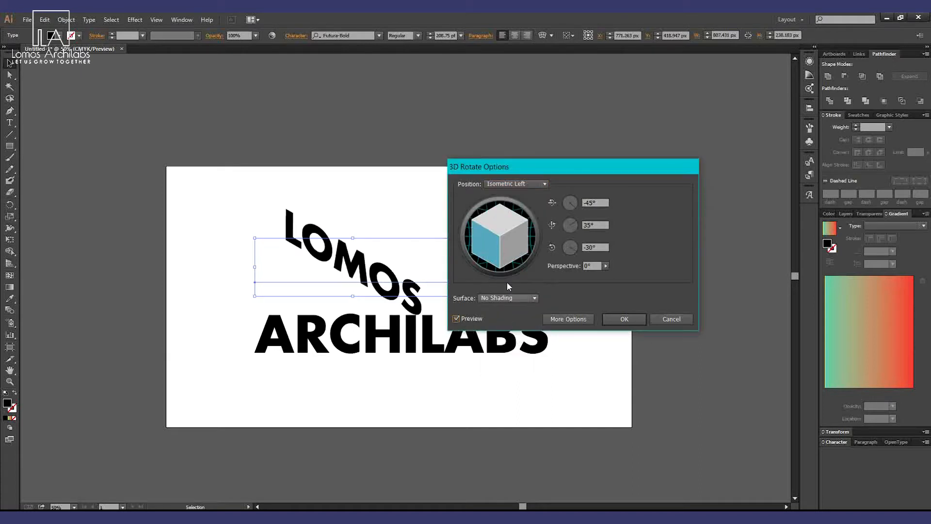
pyautogui.click(529, 184)
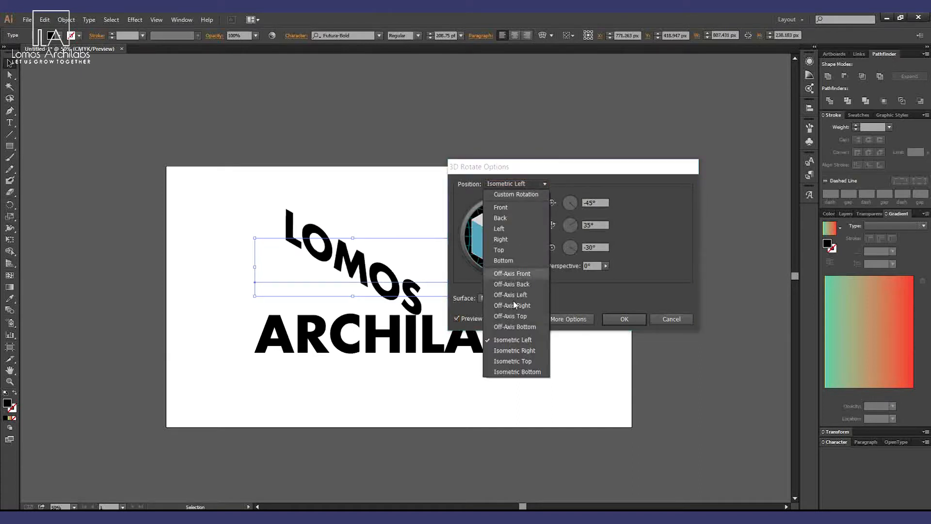
pyautogui.click(509, 350)
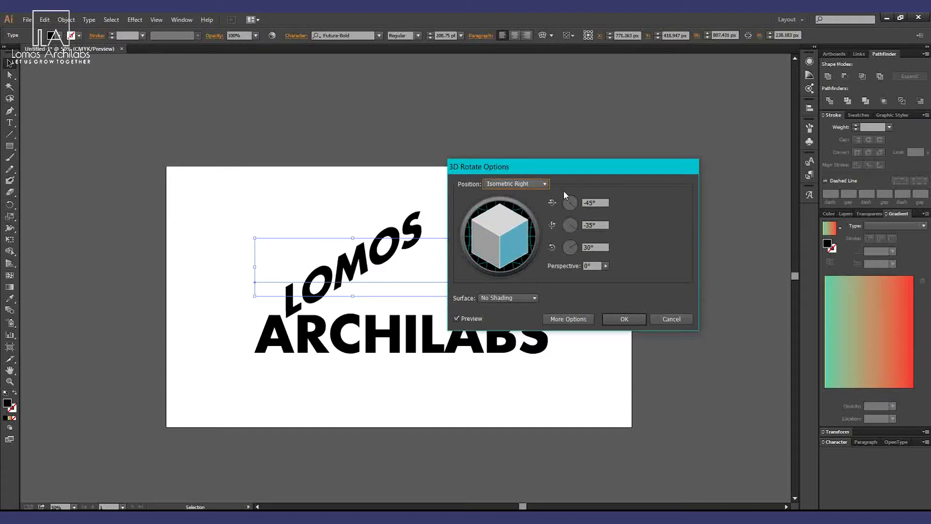
pyautogui.click(624, 319)
# Apply a 3D Rotate effect to the ARCHILABS text with the Isometric Top position.
pyautogui.click(137, 21)
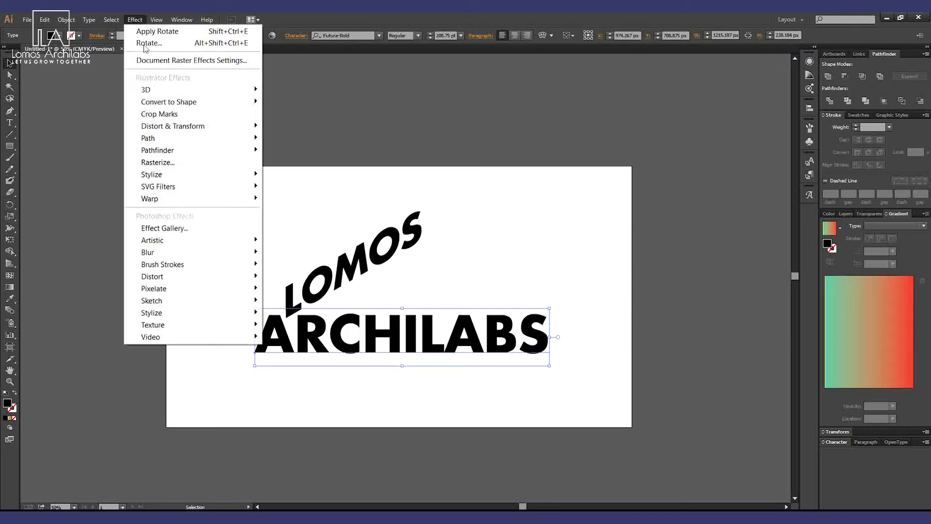
pyautogui.moveTo(237, 90)
pyautogui.click(290, 114)
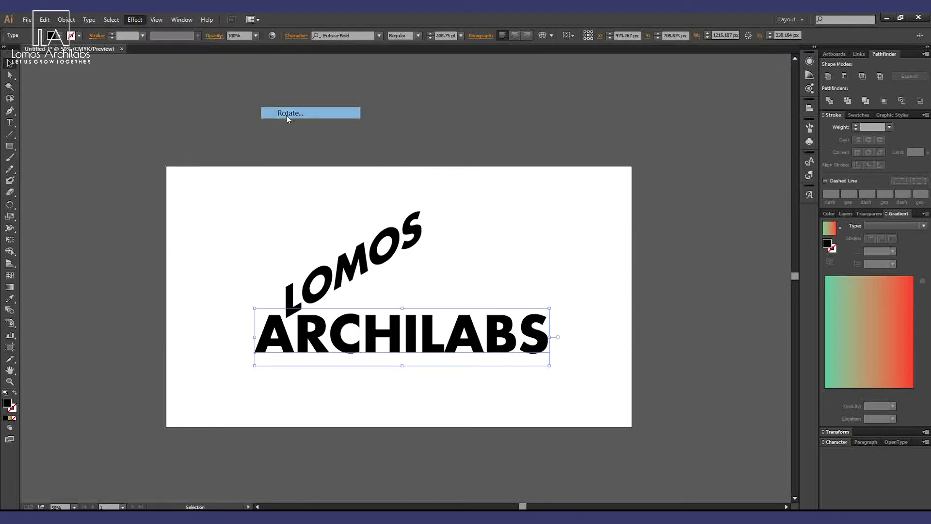
pyautogui.click(531, 185)
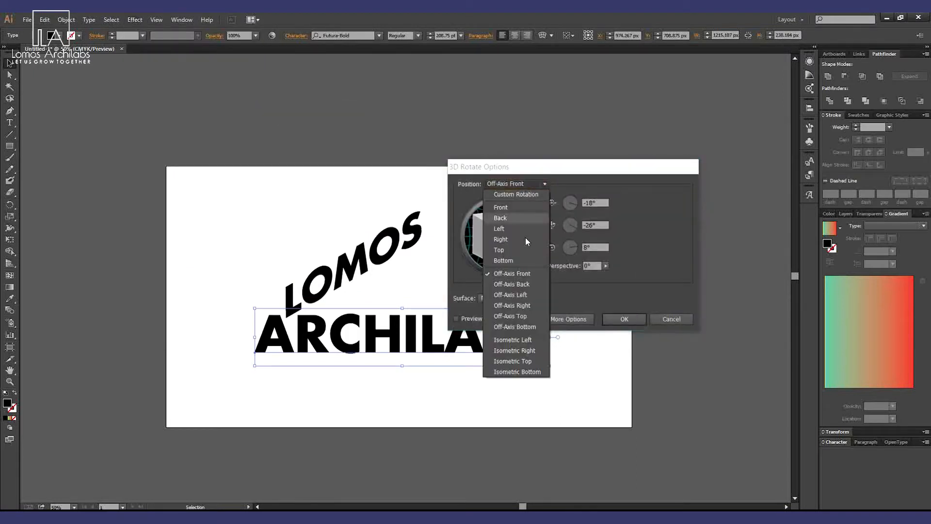
pyautogui.click(500, 348)
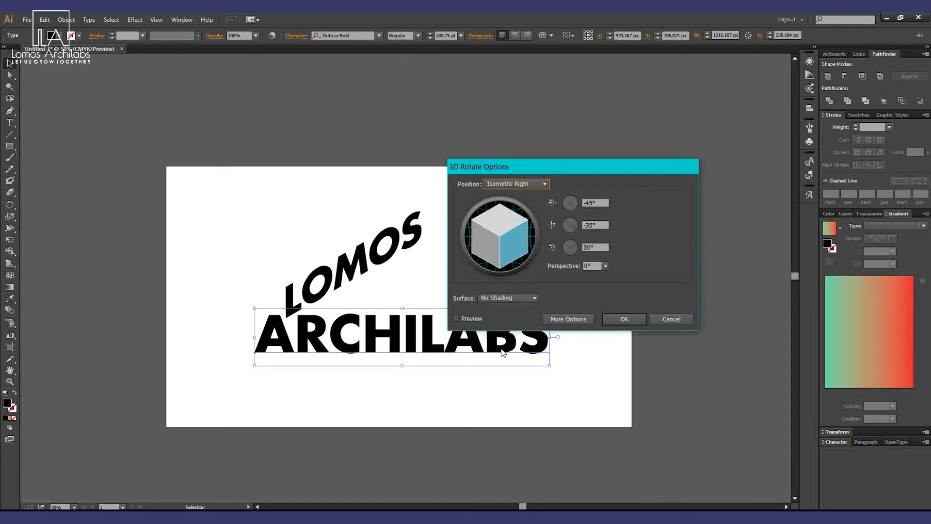
pyautogui.click(457, 319)
pyautogui.click(517, 184)
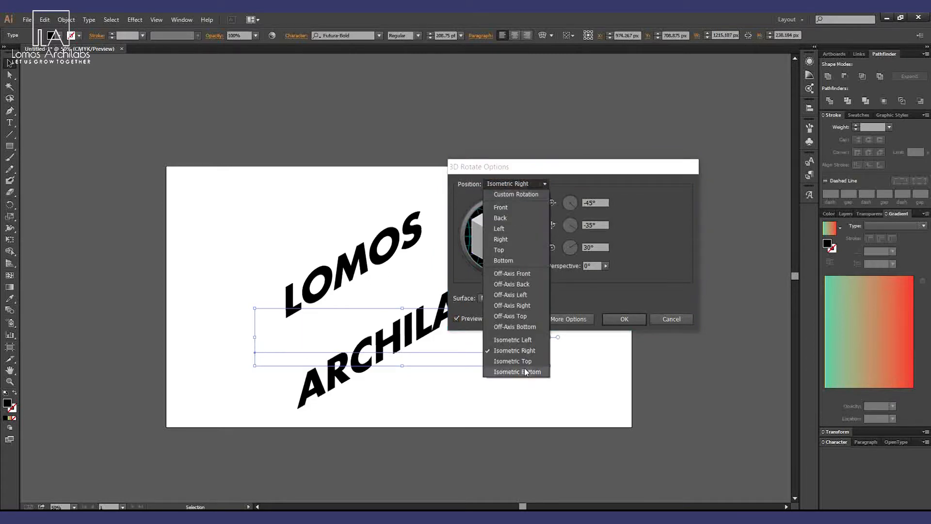
pyautogui.click(522, 361)
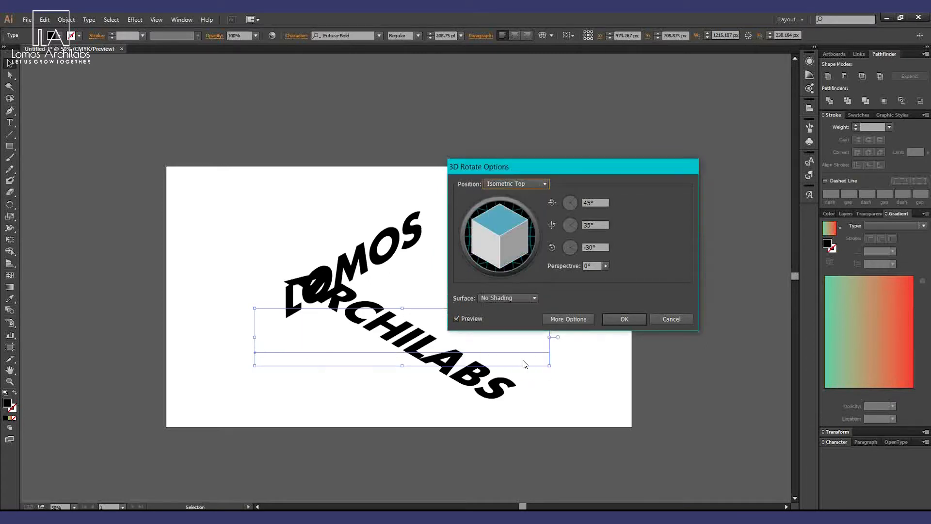
pyautogui.click(624, 320)
# Rotate the ARCHILABS text a quarter turn counterclockwise and place it directly beneath LOMOS, running along the same diagonal.
pyautogui.moveTo(409, 337); pyautogui.dragTo(440, 358)
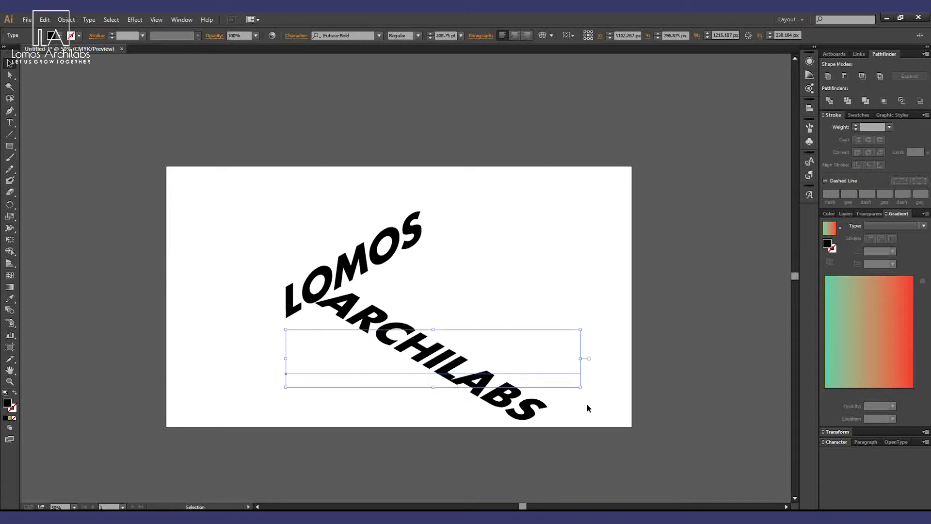
pyautogui.moveTo(583, 390); pyautogui.dragTo(566, 235)
pyautogui.moveTo(561, 270); pyautogui.dragTo(484, 206)
pyautogui.moveTo(412, 378); pyautogui.dragTo(411, 315)
pyautogui.moveTo(418, 364)
pyautogui.mouseDown()
pyautogui.moveTo(392, 345)
pyautogui.moveTo(402, 360)
pyautogui.mouseUp()
pyautogui.click(524, 367)
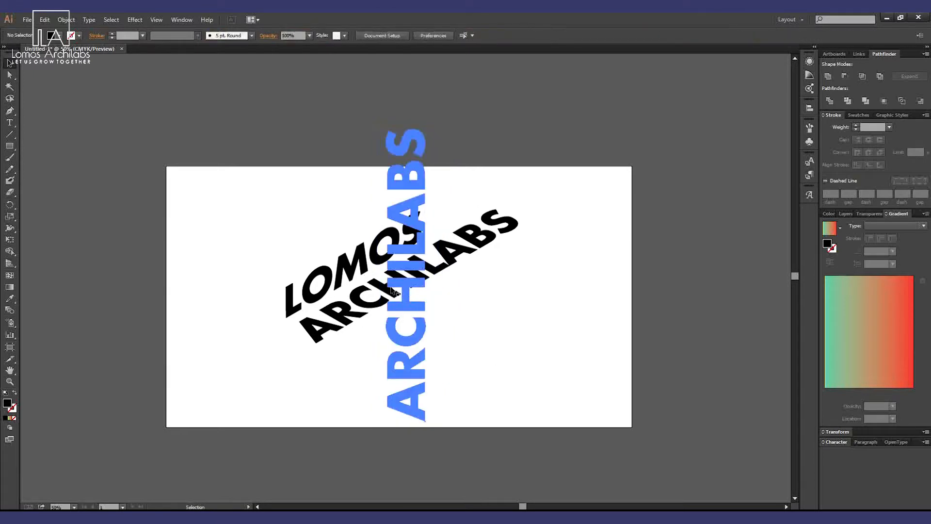
pyautogui.click(407, 160)
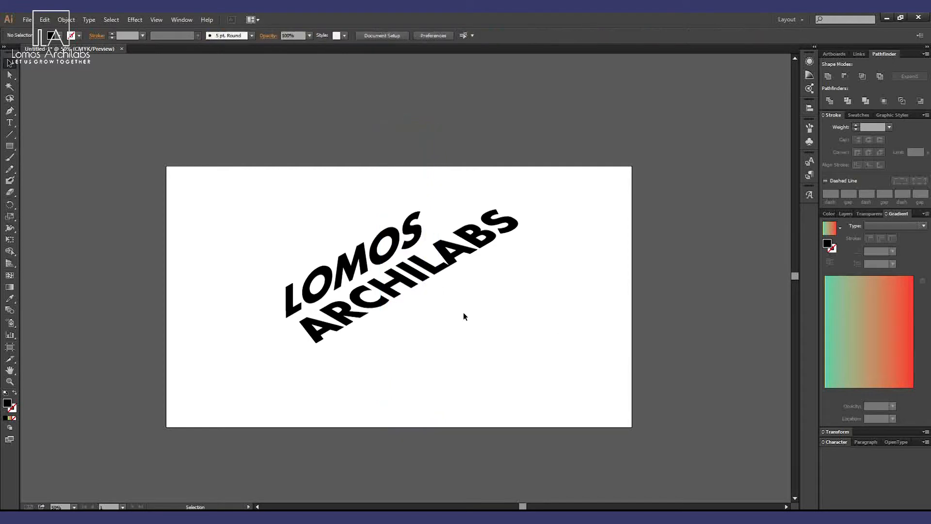
# Scale up both isometric words together and reposition them near the middle of the artboard.
pyautogui.moveTo(557, 343); pyautogui.dragTo(271, 201)
pyautogui.click(451, 423)
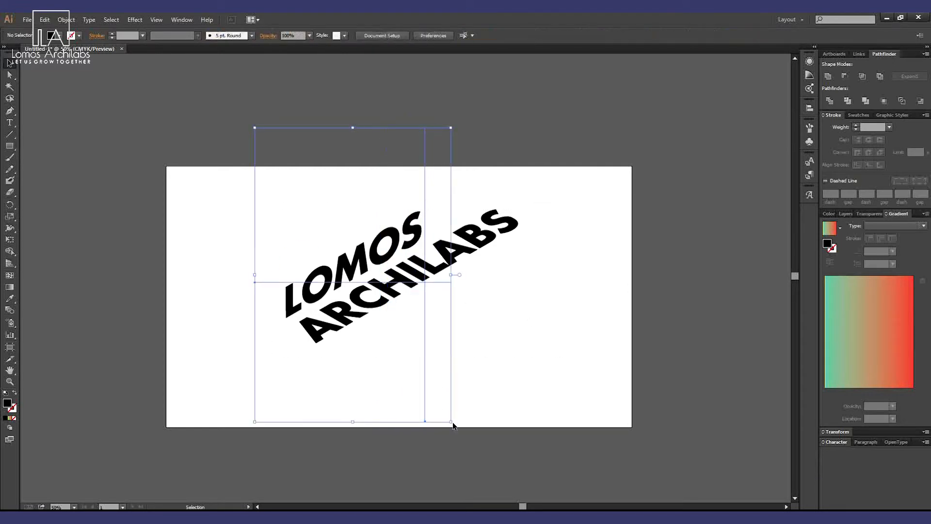
pyautogui.moveTo(505, 361); pyautogui.dragTo(289, 193)
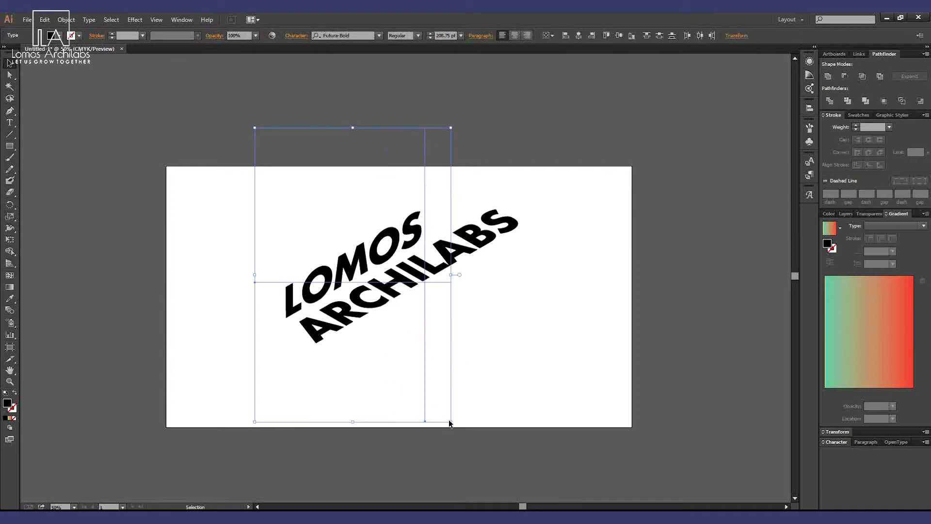
pyautogui.moveTo(450, 421); pyautogui.dragTo(537, 495)
pyautogui.moveTo(457, 297); pyautogui.dragTo(423, 233)
pyautogui.click(683, 262)
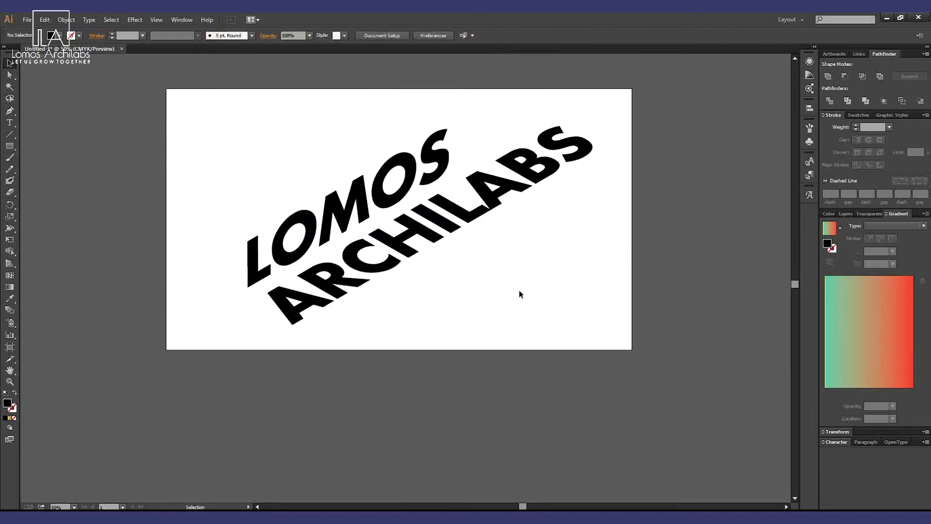
pyautogui.scroll(3, 604, 308)
pyautogui.scroll(3, 683, 307)
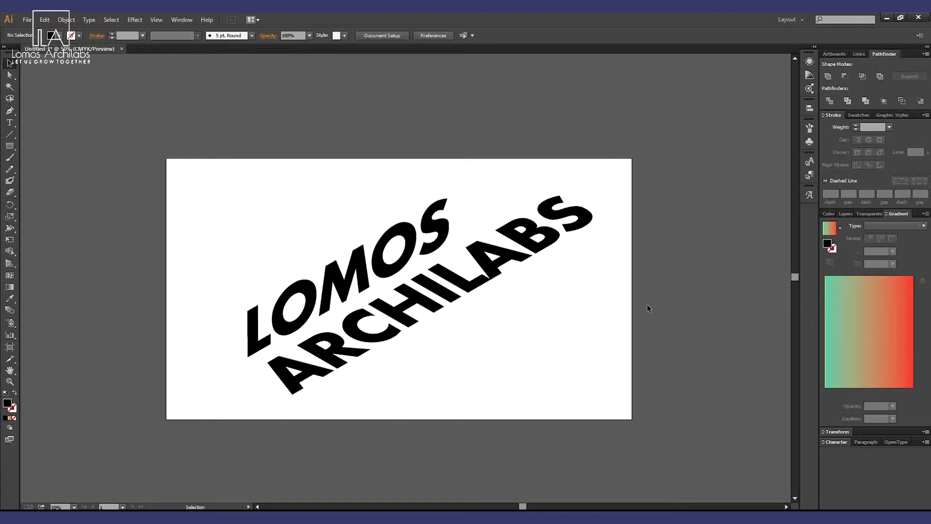
# Try shifting both words slightly upward, and undo the move.
pyautogui.moveTo(529, 368); pyautogui.dragTo(335, 203)
pyautogui.moveTo(372, 267); pyautogui.dragTo(374, 261)
pyautogui.click(546, 345)
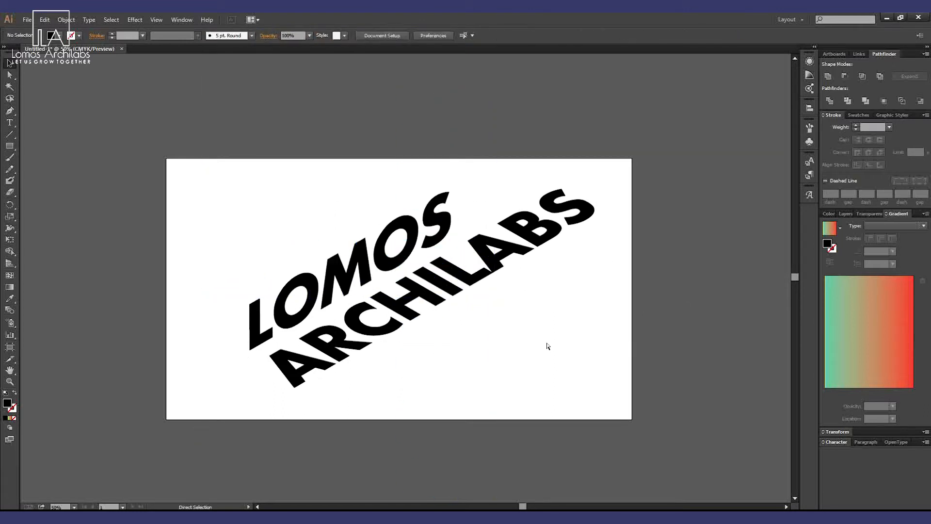
pyautogui.hotkey('ctrl', 'z')
pyautogui.click(558, 361)
# Start a Transform effect on the LOMOS text with preview enabled and 10 copies.
pyautogui.click(361, 273)
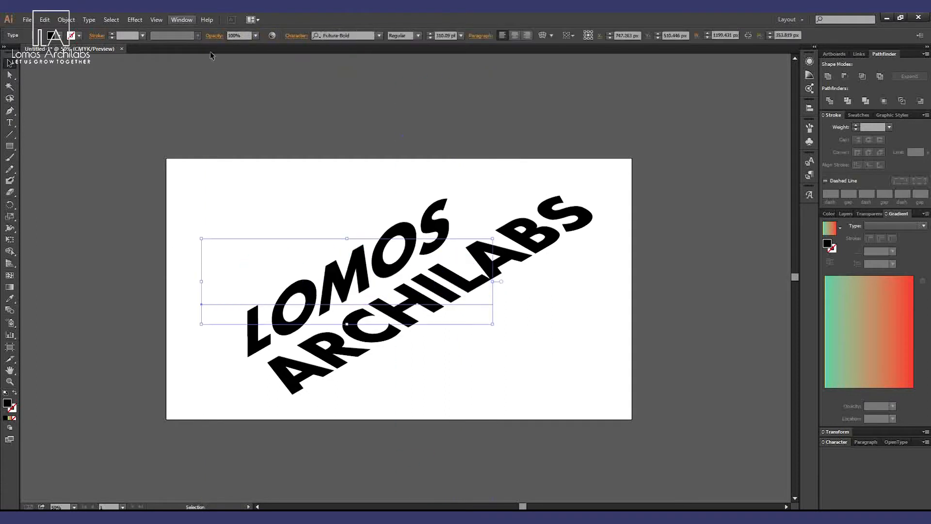
pyautogui.click(135, 21)
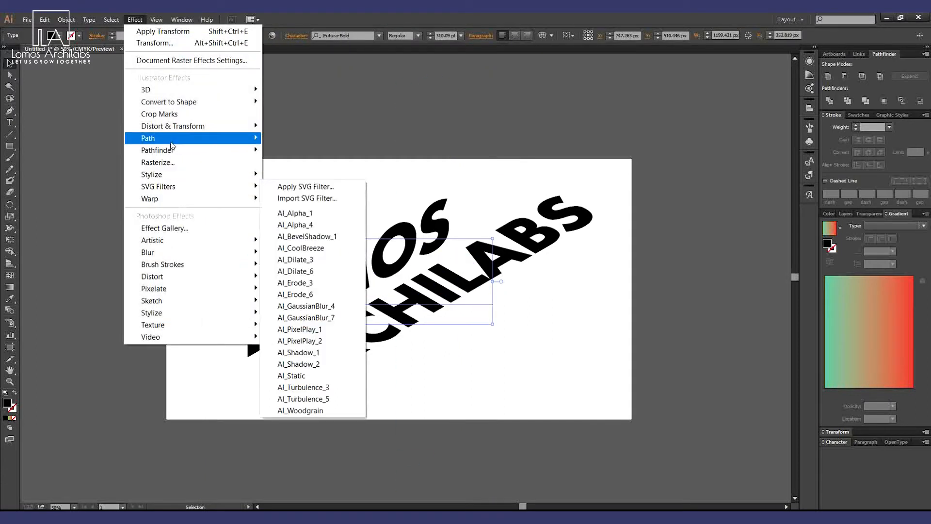
pyautogui.moveTo(174, 141)
pyautogui.moveTo(204, 126)
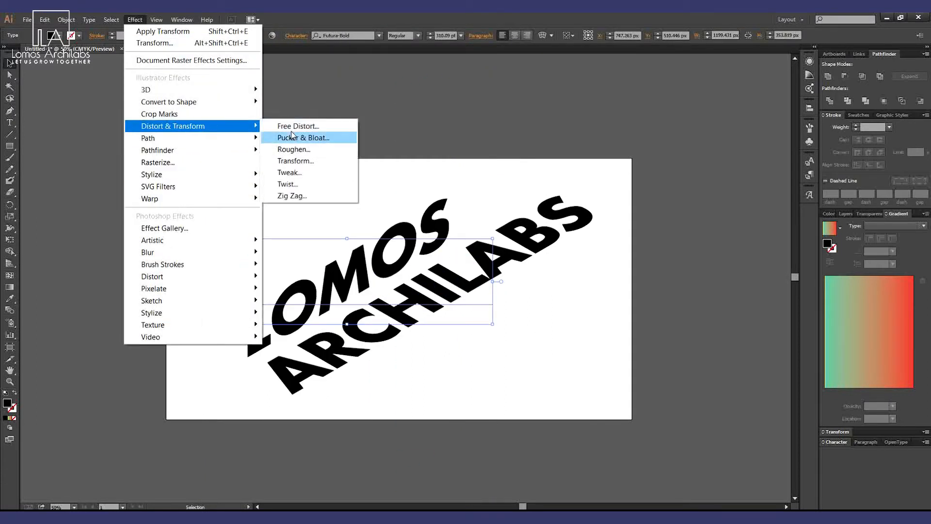
pyautogui.click(300, 165)
pyautogui.click(27, 272)
pyautogui.click(106, 246)
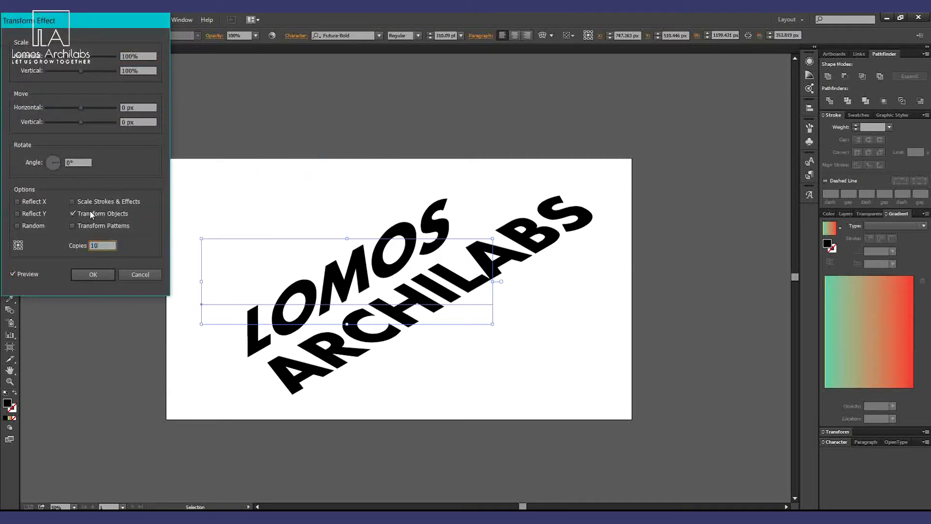
# Offset the LOMOS copies by -16 px horizontally and upward by a negative vertical value, and apply the effect.
pyautogui.moveTo(79, 106); pyautogui.dragTo(75, 109)
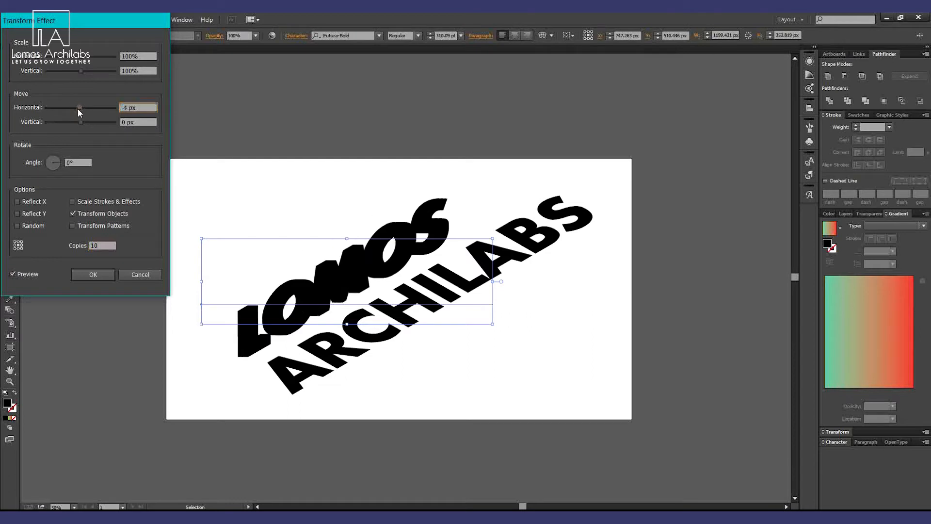
pyautogui.moveTo(81, 122)
pyautogui.mouseDown()
pyautogui.moveTo(70, 124)
pyautogui.moveTo(74, 108)
pyautogui.mouseUp()
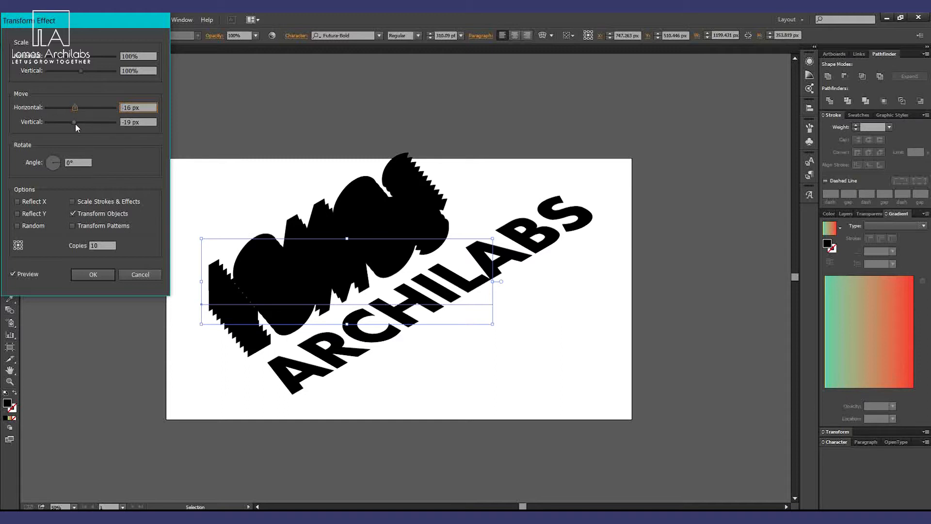
pyautogui.press('Tab')
pyautogui.press('Return')
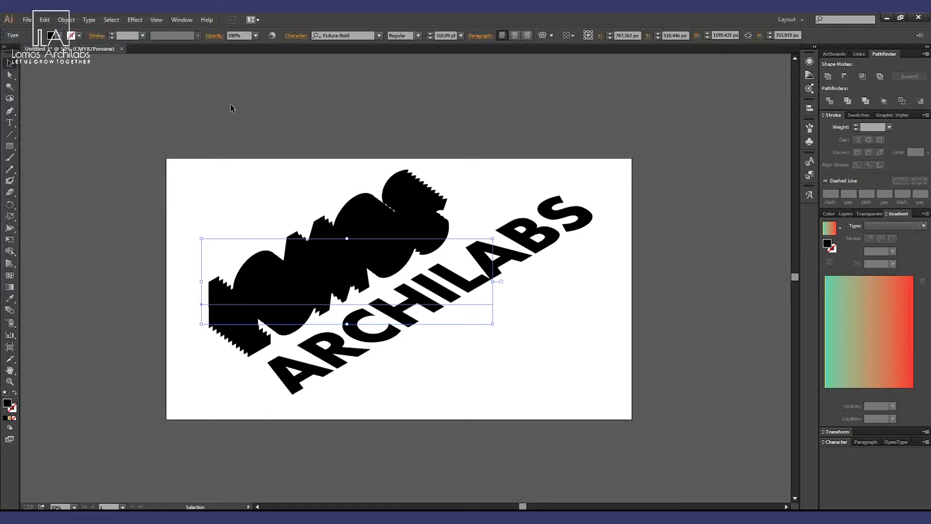
# Give the LOMOS text a white 1 pt stroke and deselect it.
pyautogui.click(73, 41)
pyautogui.click(20, 52)
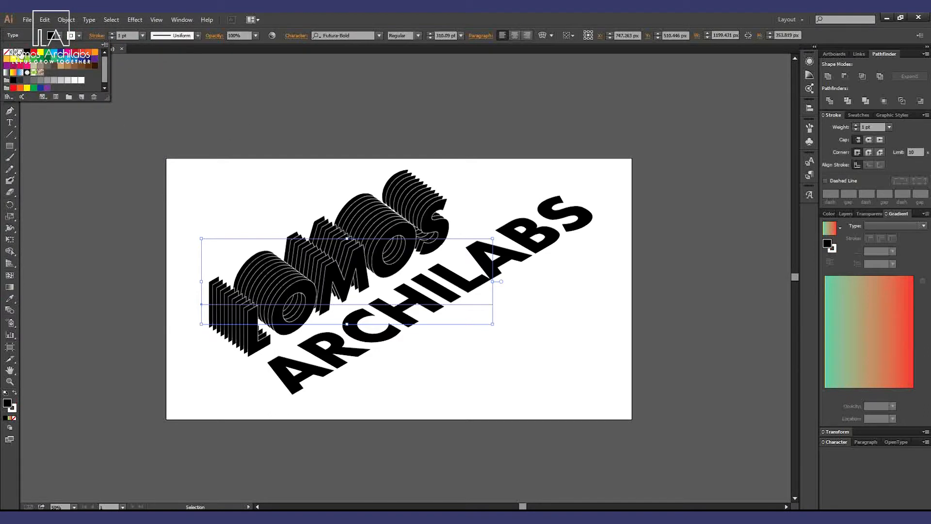
pyautogui.click(386, 16)
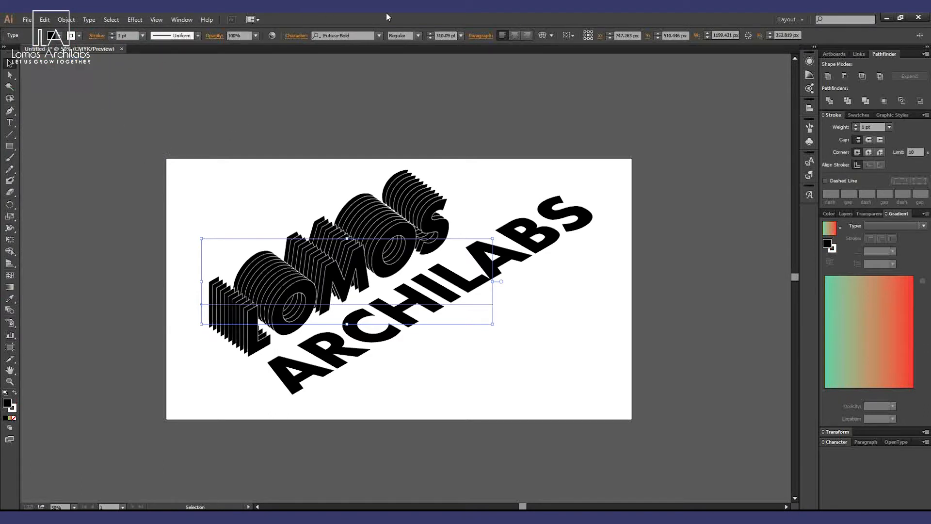
pyautogui.click(583, 307)
# Try reapplying the last Transform effect to the ARCHILABS text, and undo it.
pyautogui.click(444, 309)
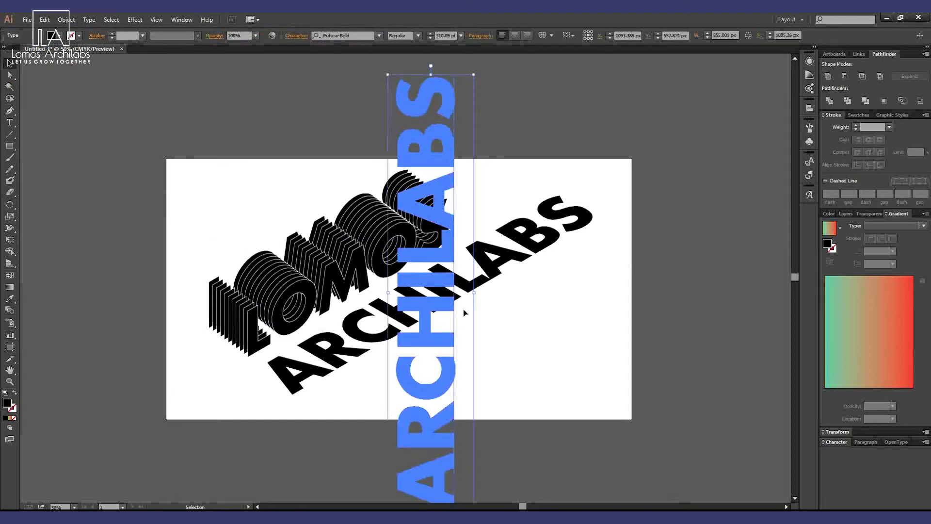
pyautogui.click(135, 20)
pyautogui.moveTo(156, 19)
pyautogui.click(388, 13)
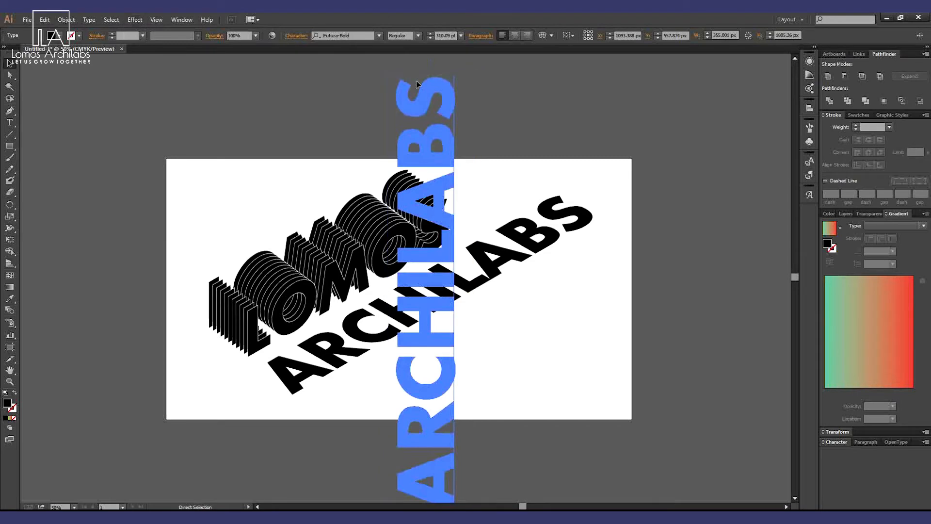
pyautogui.hotkey('ctrl', 'shift', 'e')
pyautogui.hotkey('ctrl', 'z')
# Start a new Transform effect on the ARCHILABS text with preview enabled and 10 copies.
pyautogui.click(141, 21)
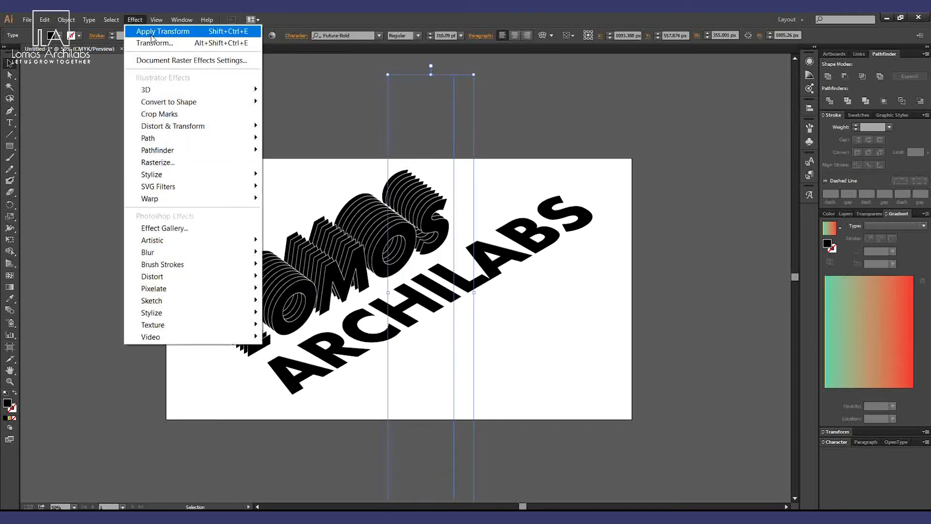
pyautogui.moveTo(232, 90)
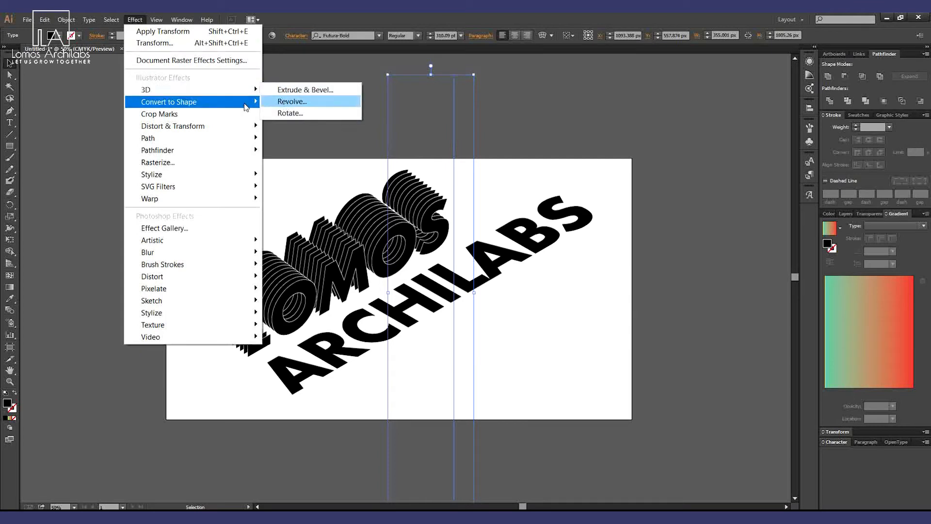
pyautogui.moveTo(242, 126)
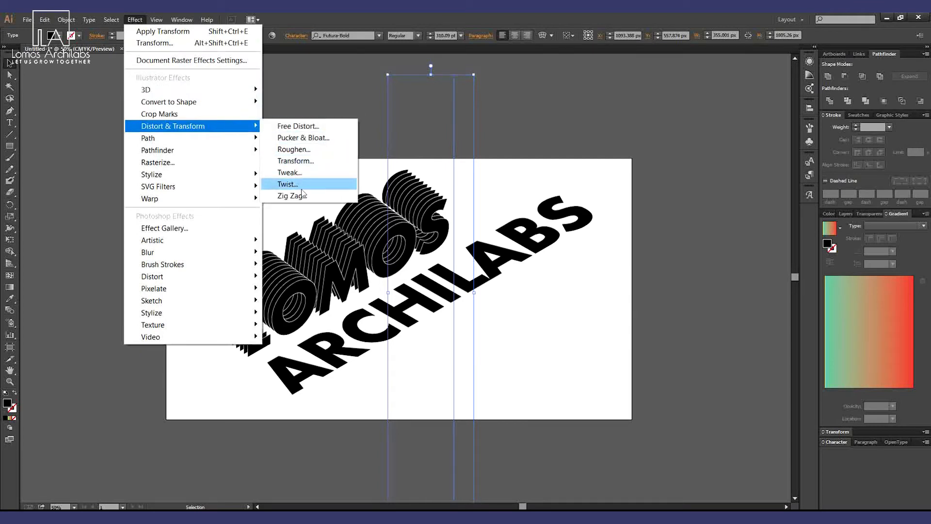
pyautogui.click(304, 163)
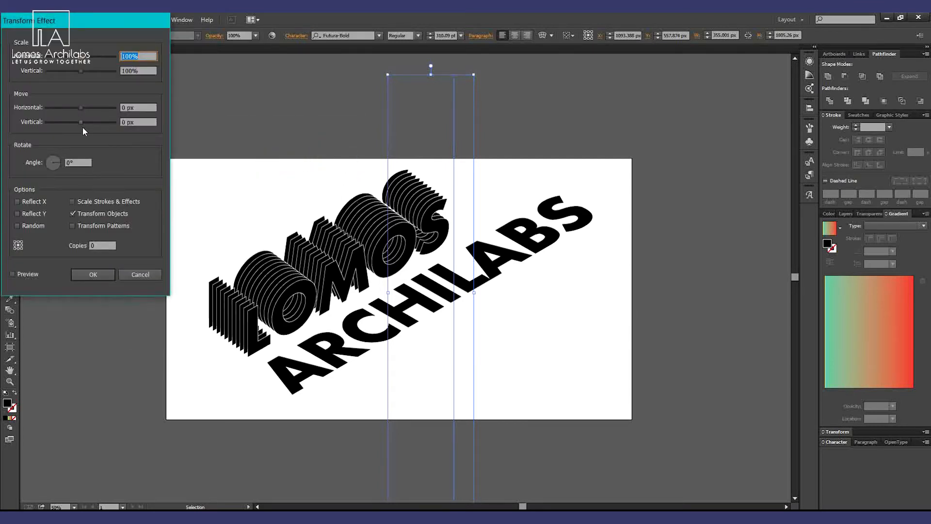
pyautogui.click(30, 274)
pyautogui.click(103, 245)
# Try several downward offsets for the ARCHILABS copies and set the vertical move to 12 px.
pyautogui.moveTo(80, 124); pyautogui.dragTo(84, 123)
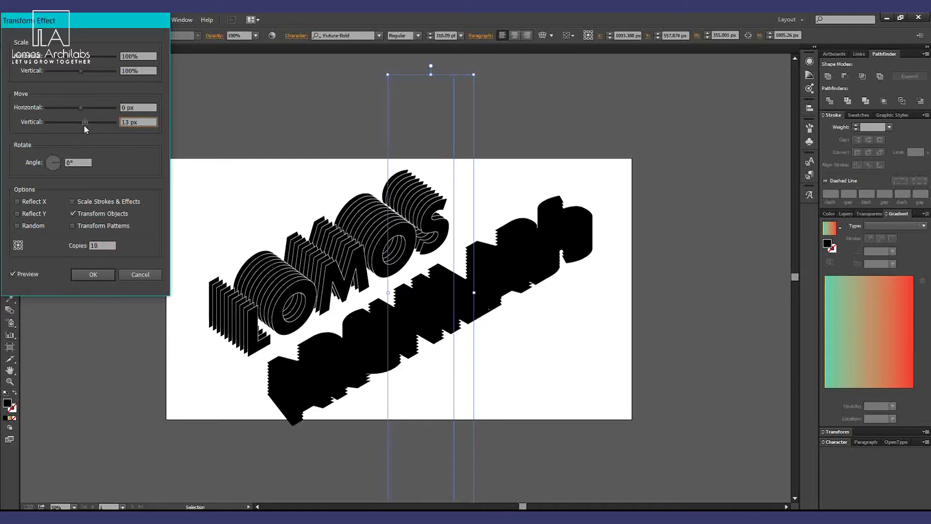
pyautogui.moveTo(84, 124); pyautogui.dragTo(89, 125)
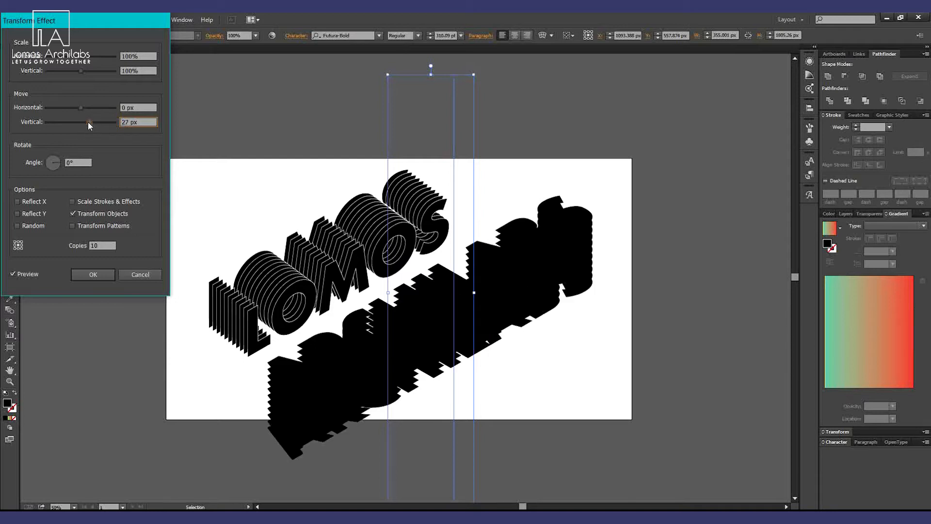
pyautogui.moveTo(86, 122); pyautogui.dragTo(87, 122)
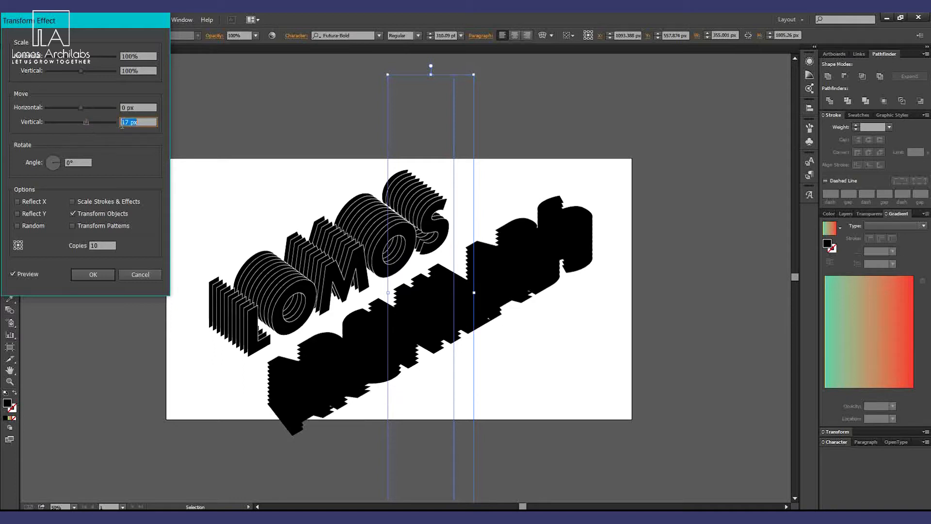
pyautogui.write('12')
# Try small horizontal offsets of -6 px and 1 px for the ARCHILABS copies, and reset the horizontal move to 0 px.
pyautogui.moveTo(82, 106); pyautogui.dragTo(81, 106)
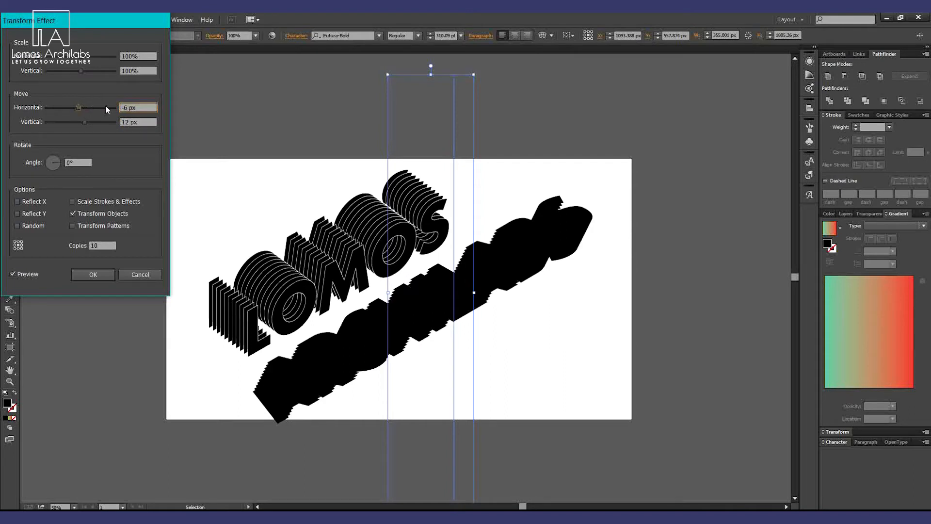
pyautogui.moveTo(79, 108); pyautogui.dragTo(81, 107)
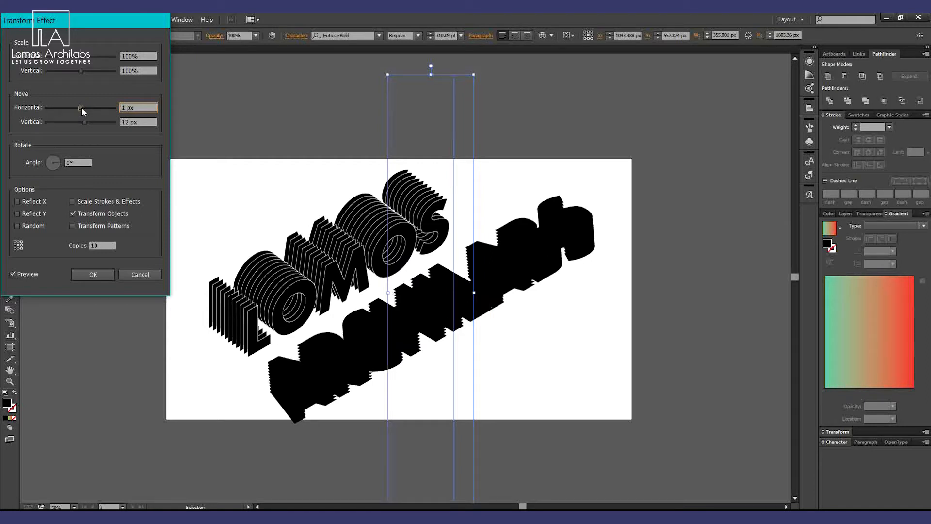
pyautogui.moveTo(139, 106); pyautogui.dragTo(110, 101)
pyautogui.press('Tab')
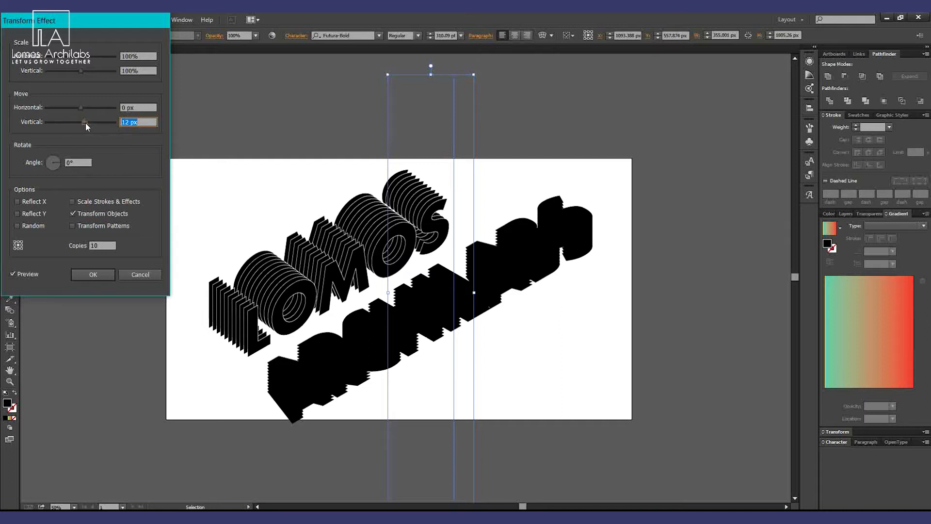
# Increase the vertical move of the ARCHILABS copies to about 25 px.
pyautogui.moveTo(85, 123); pyautogui.dragTo(88, 123)
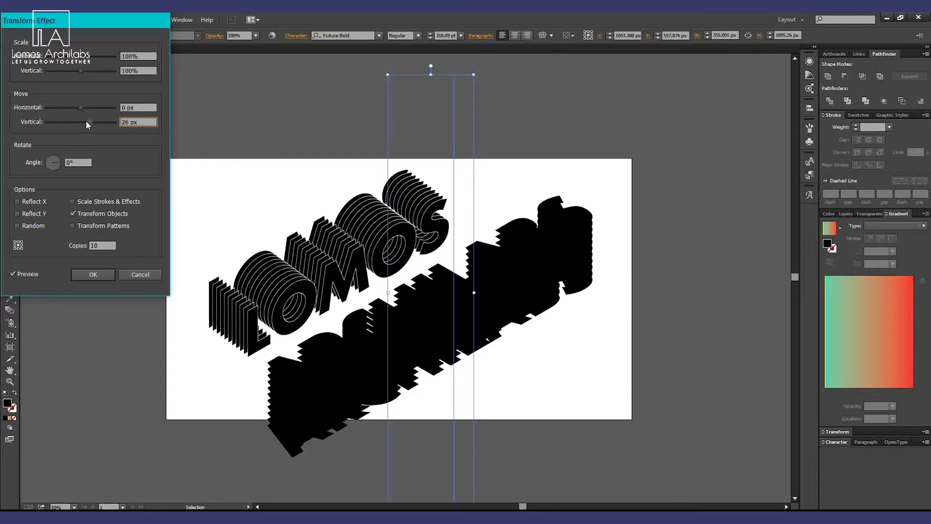
pyautogui.click(88, 122)
pyautogui.moveTo(88, 121); pyautogui.dragTo(87, 122)
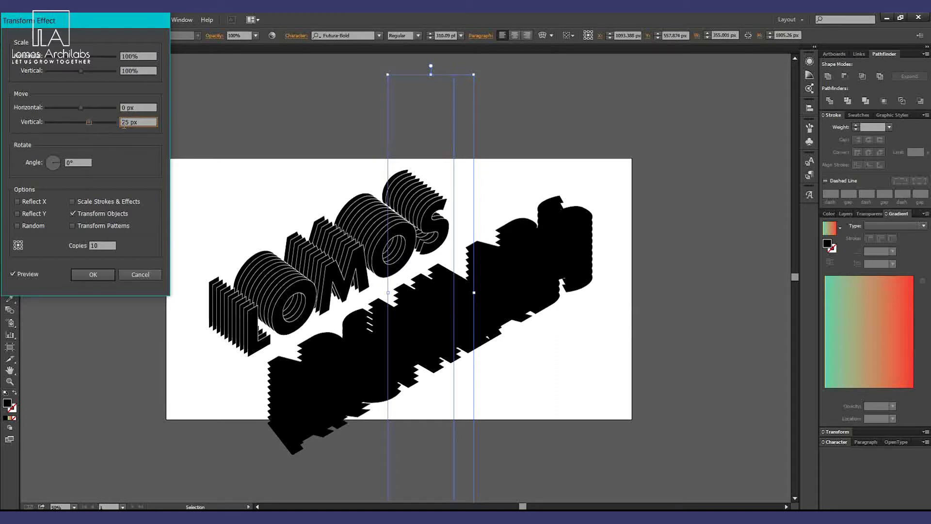
pyautogui.click(90, 121)
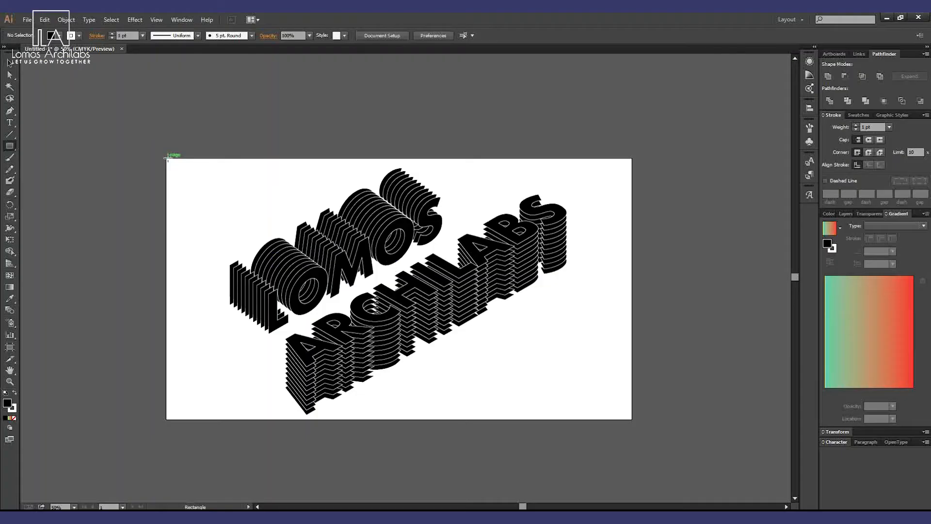
# Draw a 1920 x 1080 px rectangle that covers the whole artboard.
pyautogui.moveTo(167, 160); pyautogui.dragTo(437, 256)
pyautogui.hotkey('ctrl', 'z')
pyautogui.moveTo(167, 159); pyautogui.dragTo(631, 418)
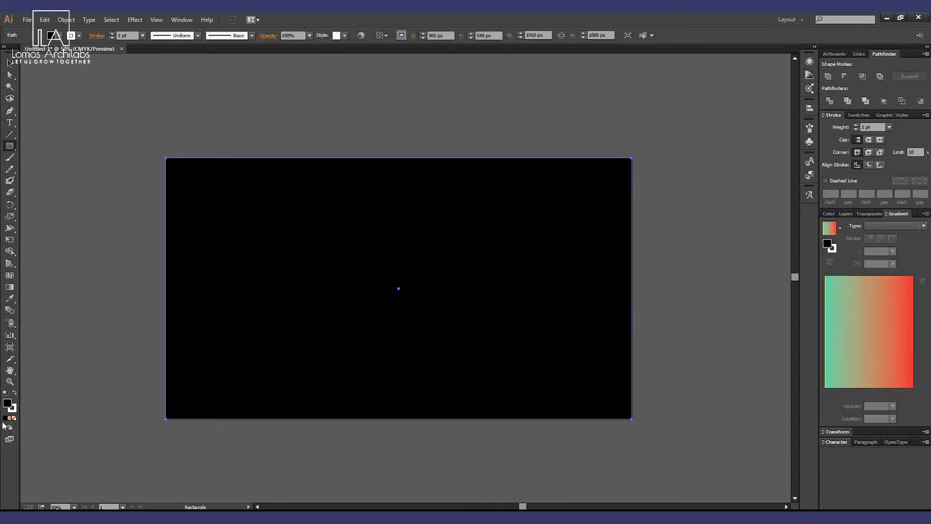
# Fill the background rectangle with colour #393a6a and place it behind both words.
pyautogui.doubleClick(9, 404)
pyautogui.write('393a6a')
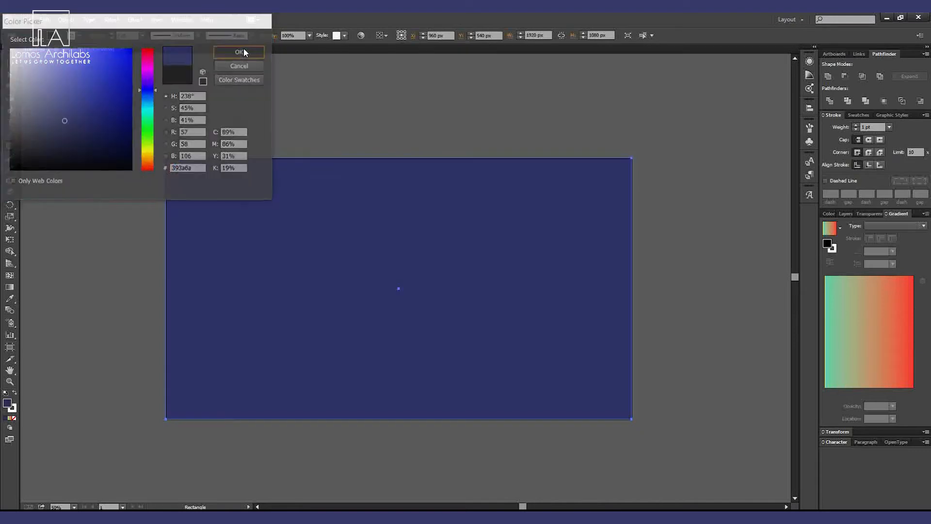
pyautogui.click(244, 49)
pyautogui.click(10, 63)
pyautogui.click(57, 89)
# Select the LOMOS and ARCHILABS texts together and convert them to outlines.
pyautogui.click(357, 271)
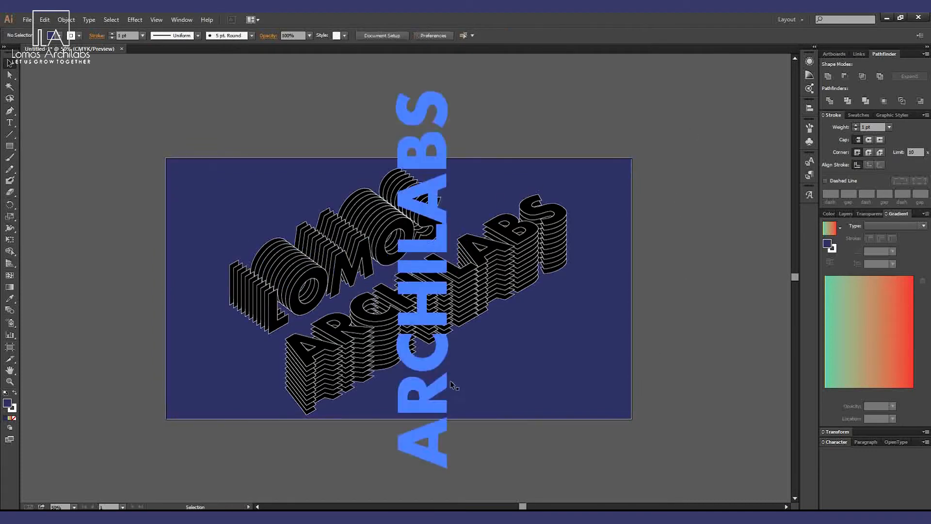
pyautogui.click(331, 265)
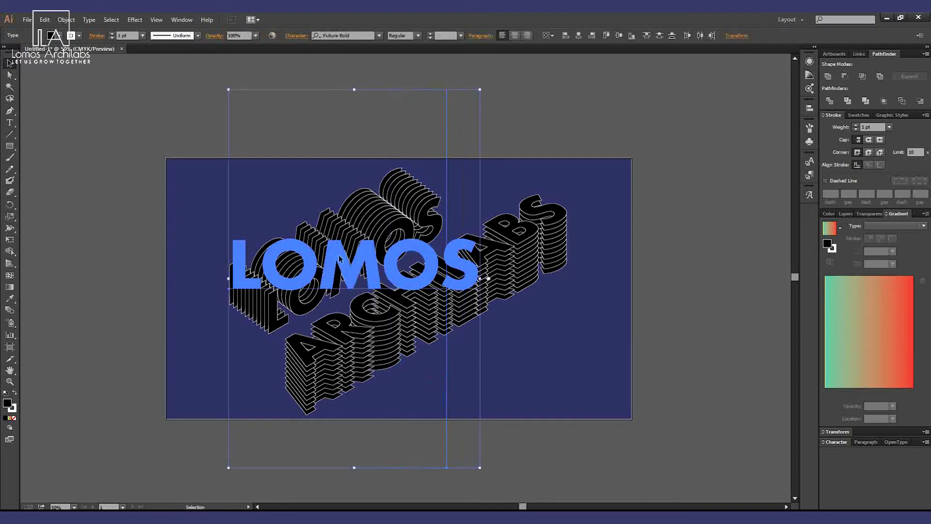
pyautogui.click(615, 109)
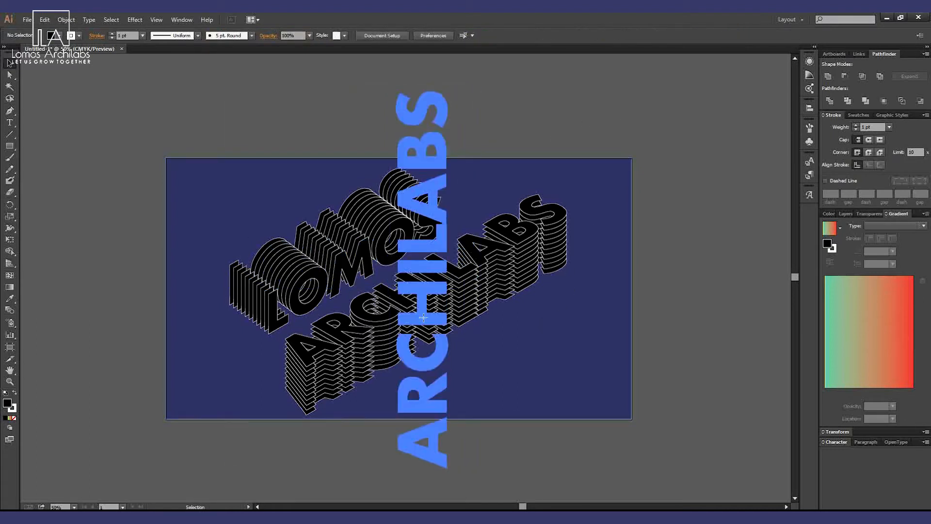
pyautogui.click(420, 326)
pyautogui.keyDown('shift'); pyautogui.click(356, 268); pyautogui.keyUp('shift')
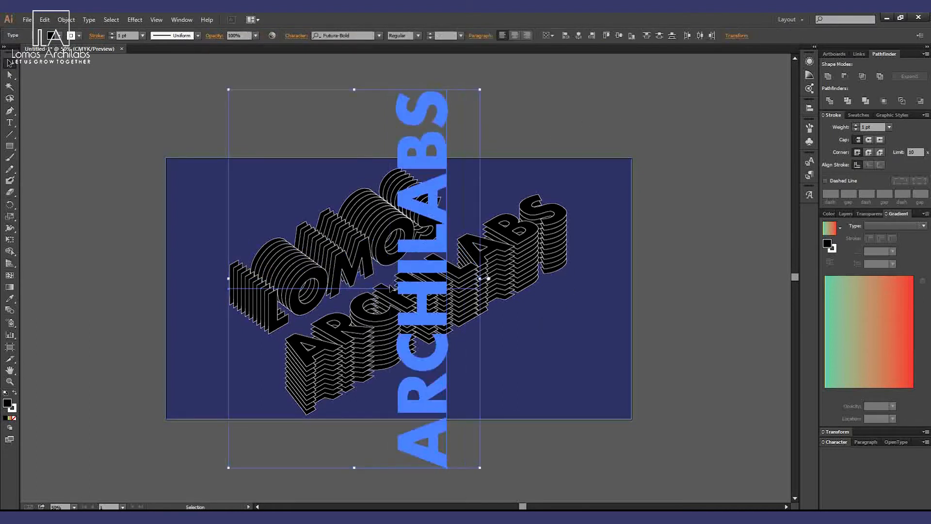
pyautogui.rightClick(383, 266)
pyautogui.click(420, 338)
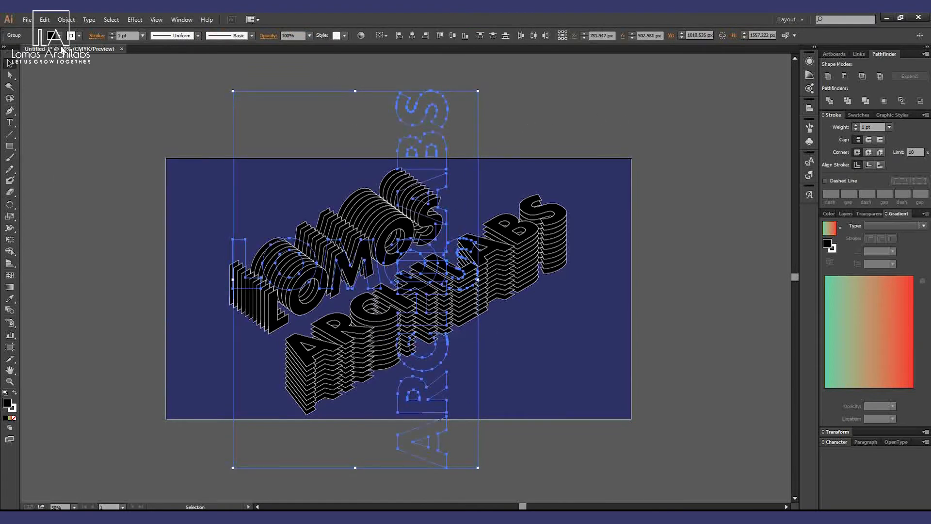
# Fill the outlined LOMOS and ARCHILABS groups with the yellow-orange-red gradient swatch.
pyautogui.click(60, 35)
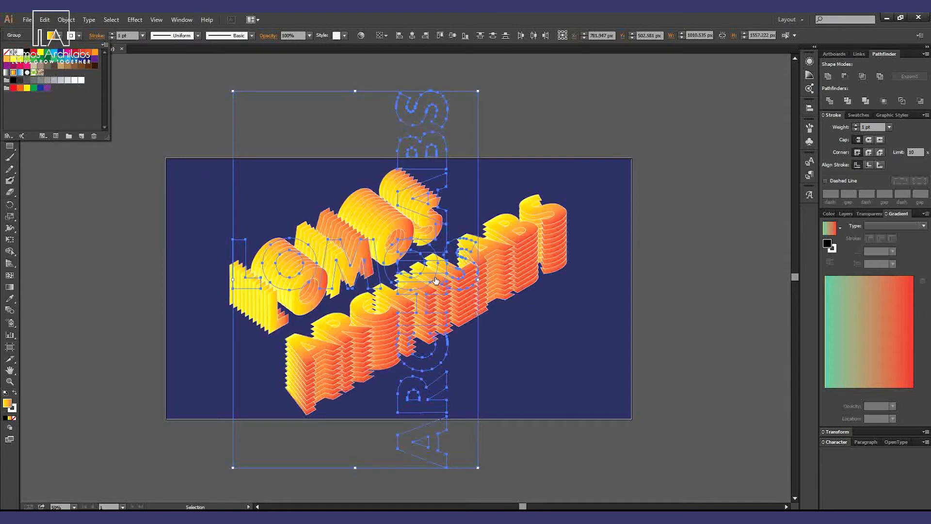
pyautogui.click(828, 417)
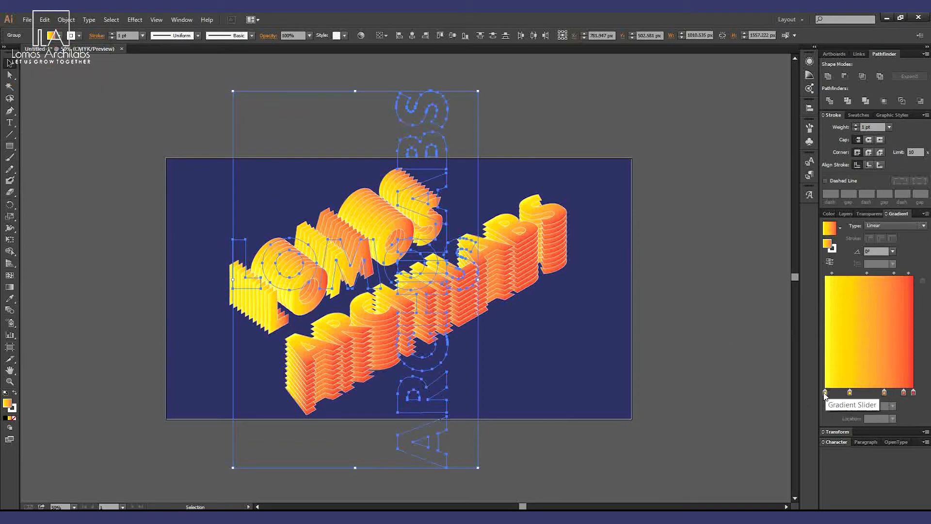
# Change the gradient's first colour stop to green (C 84.31, M 16.43, Y 69.41, K 3.14).
pyautogui.click(825, 393)
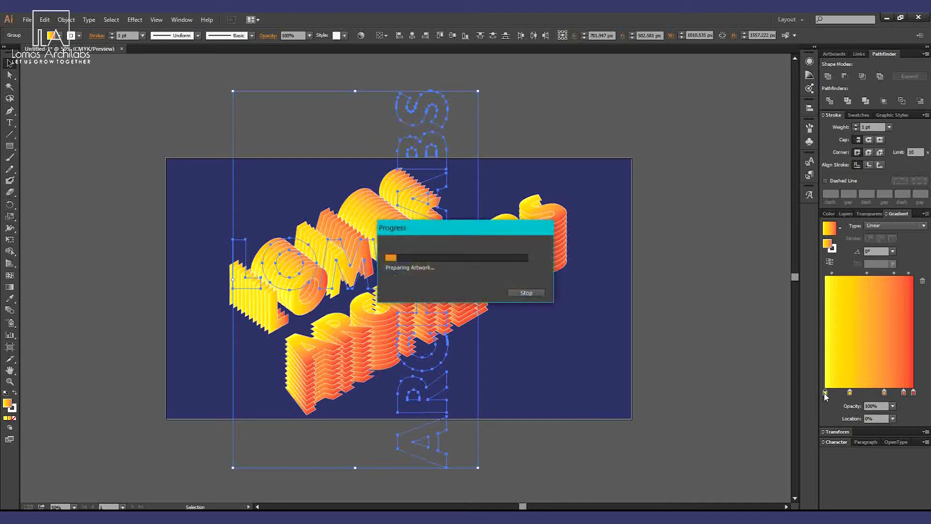
pyautogui.doubleClick(824, 392)
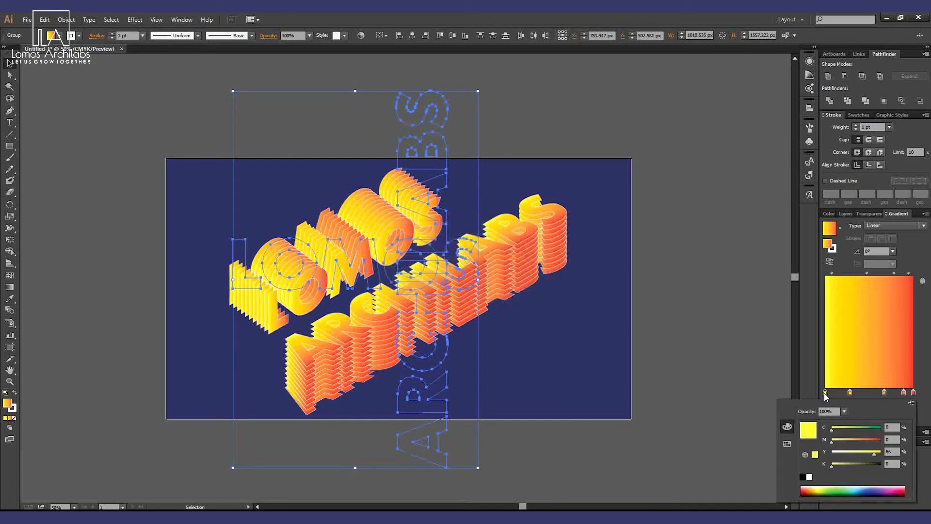
pyautogui.click(870, 487)
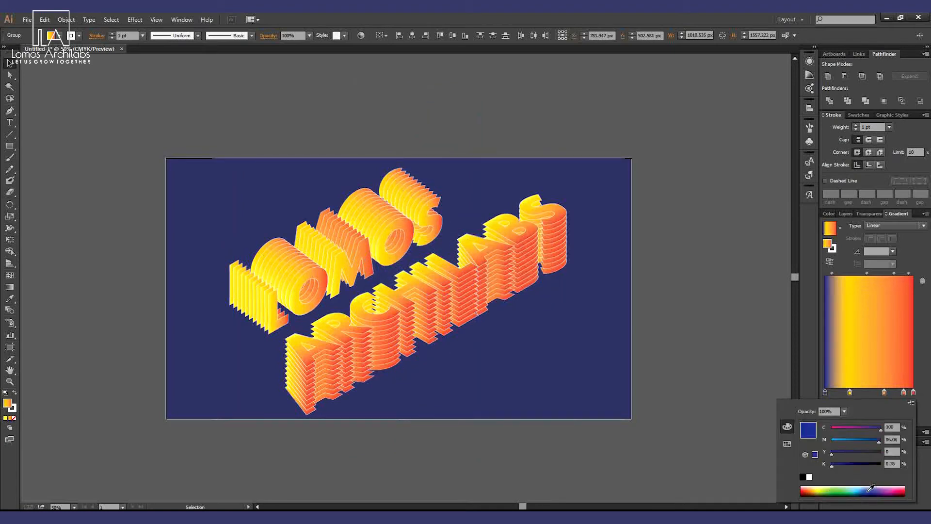
pyautogui.click(869, 494)
pyautogui.click(869, 490)
pyautogui.moveTo(869, 490); pyautogui.dragTo(850, 488)
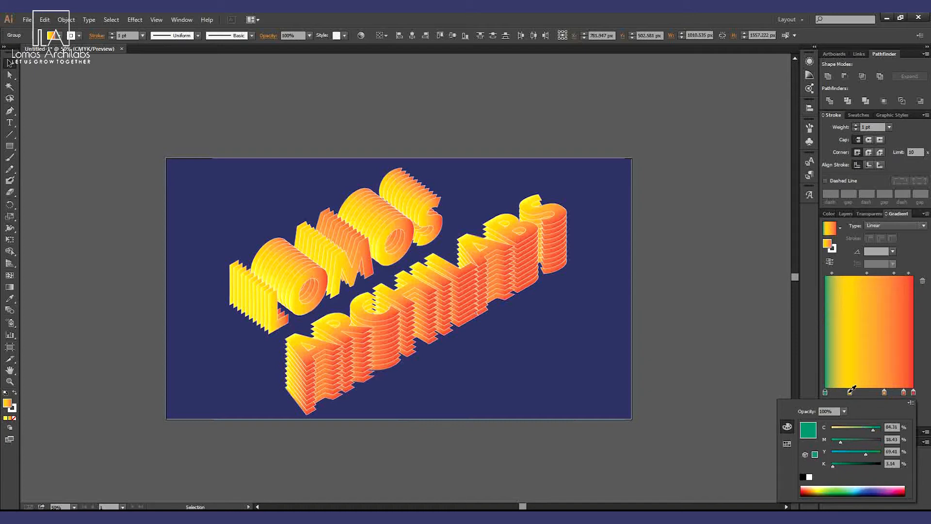
pyautogui.click(850, 391)
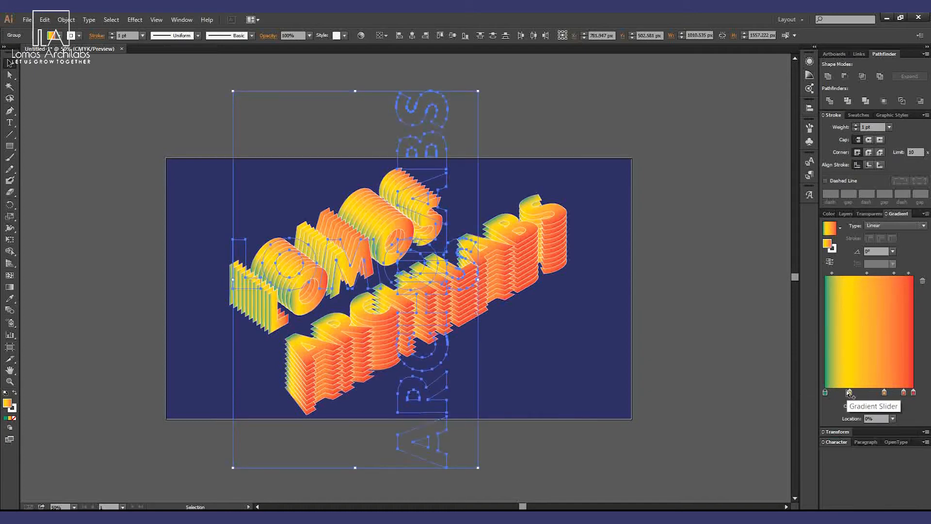
# Change the gradient's second stop to bright yellow (C 7.06, M 0, Y 96.86, K 0) and deselect the words.
pyautogui.click(849, 393)
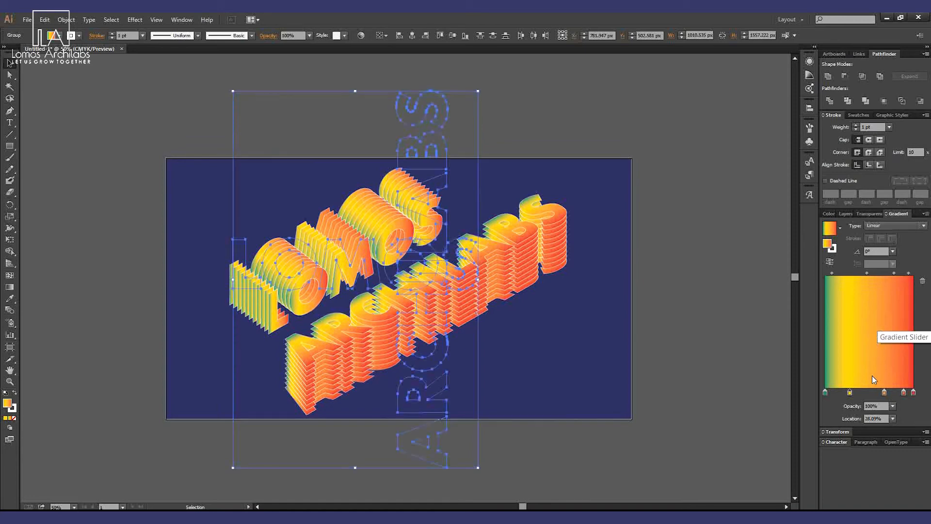
pyautogui.click(907, 224)
pyautogui.click(902, 225)
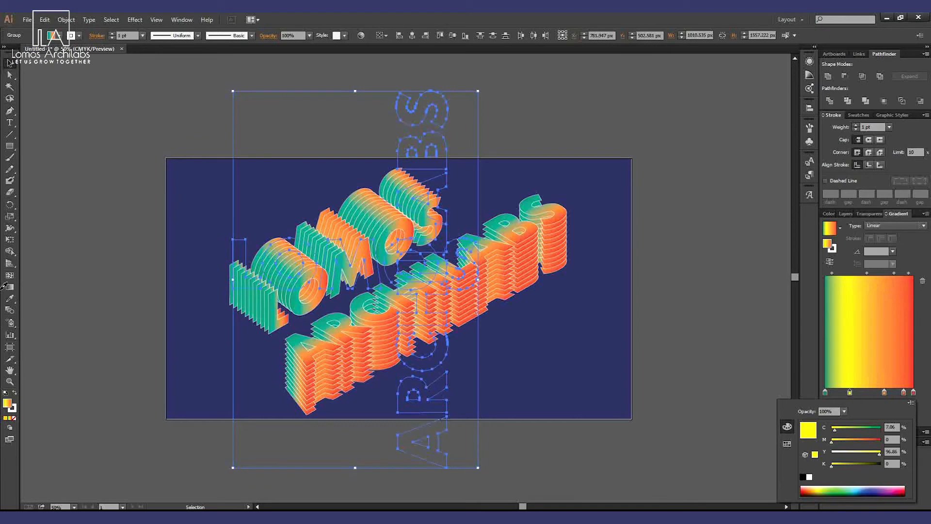
pyautogui.click(9, 62)
pyautogui.click(82, 139)
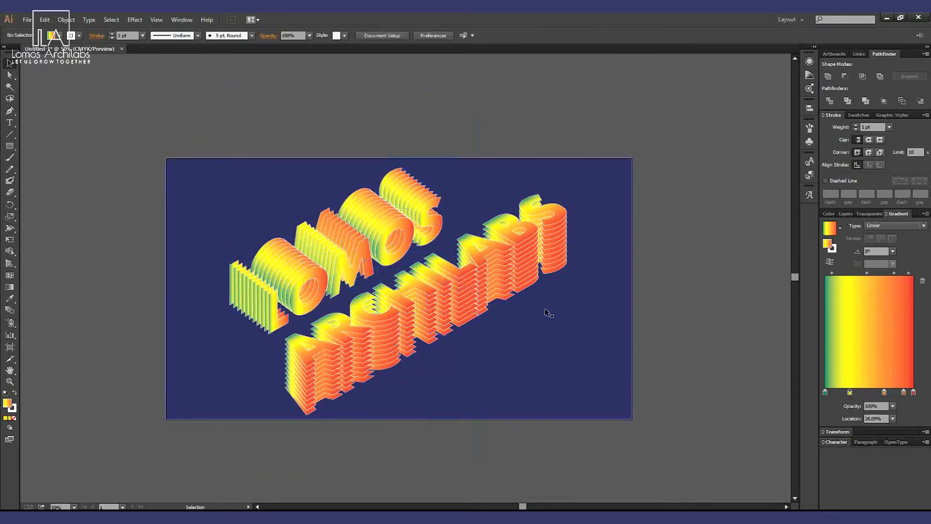
# Stretch the gradient horizontally across the whole LOMOS word from the L to the S, then deselect it.
pyautogui.click(10, 288)
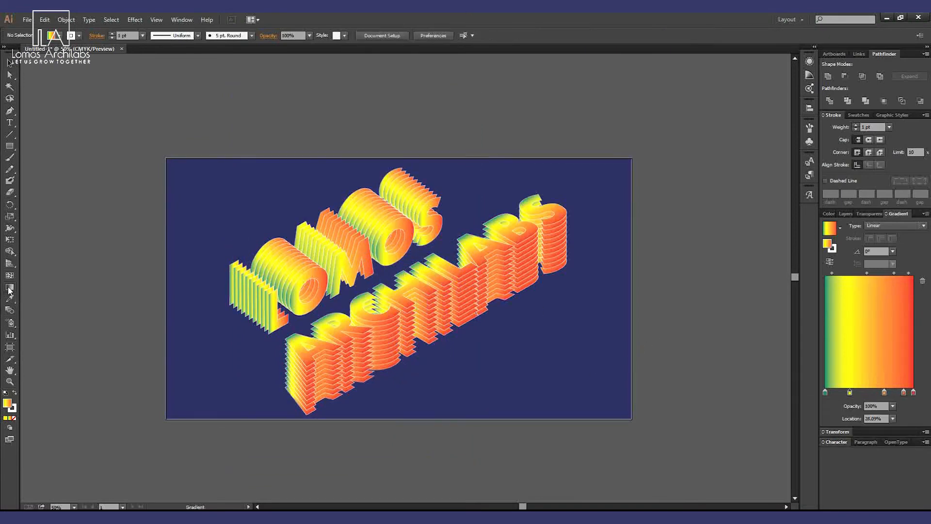
pyautogui.click(9, 62)
pyautogui.click(245, 277)
pyautogui.click(10, 288)
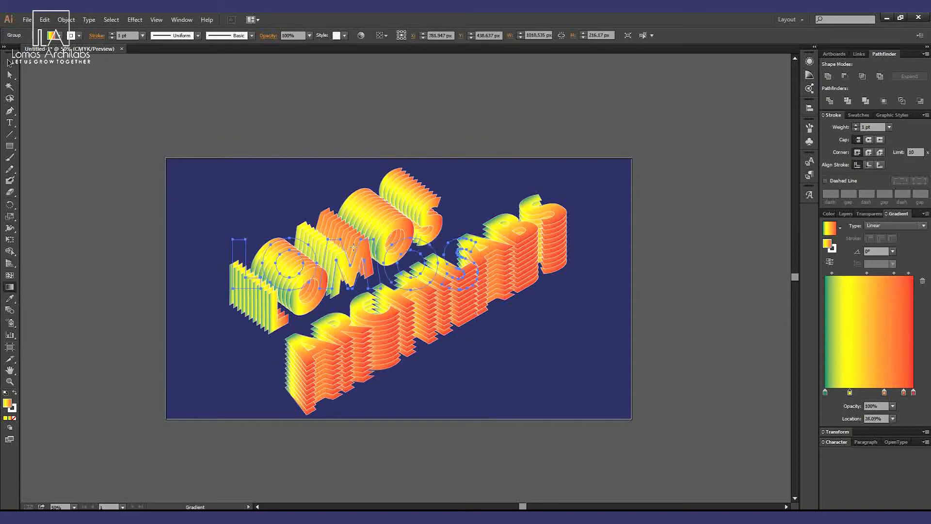
pyautogui.moveTo(223, 262); pyautogui.dragTo(482, 263)
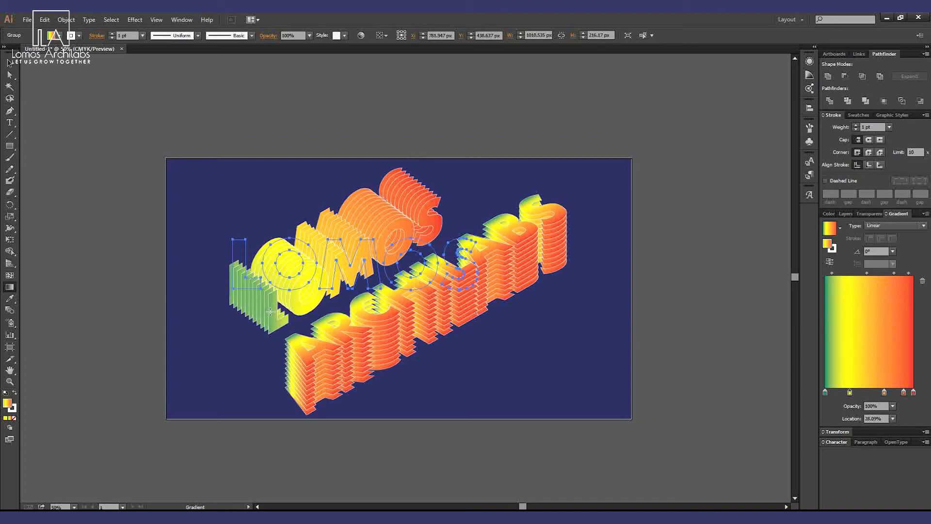
pyautogui.click(6, 65)
pyautogui.click(72, 150)
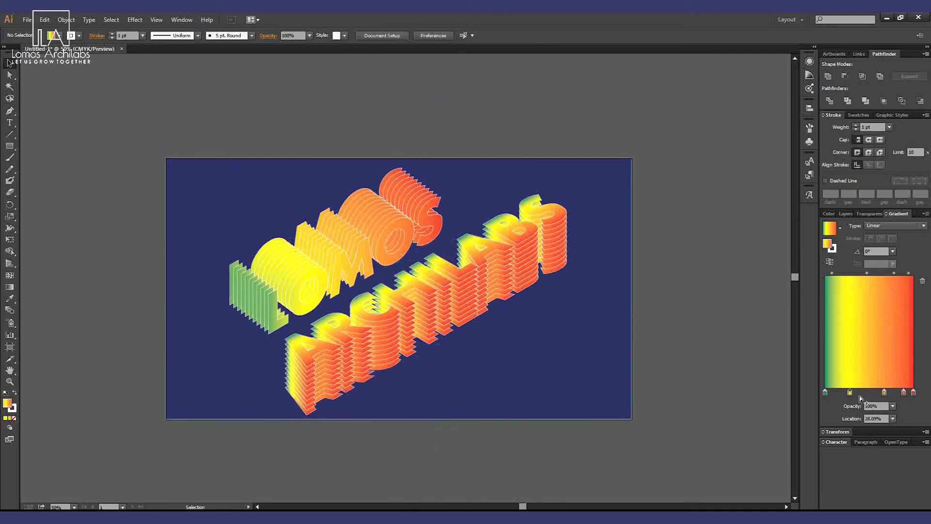
pyautogui.moveTo(850, 392); pyautogui.dragTo(824, 393)
pyautogui.moveTo(883, 393); pyautogui.dragTo(783, 397)
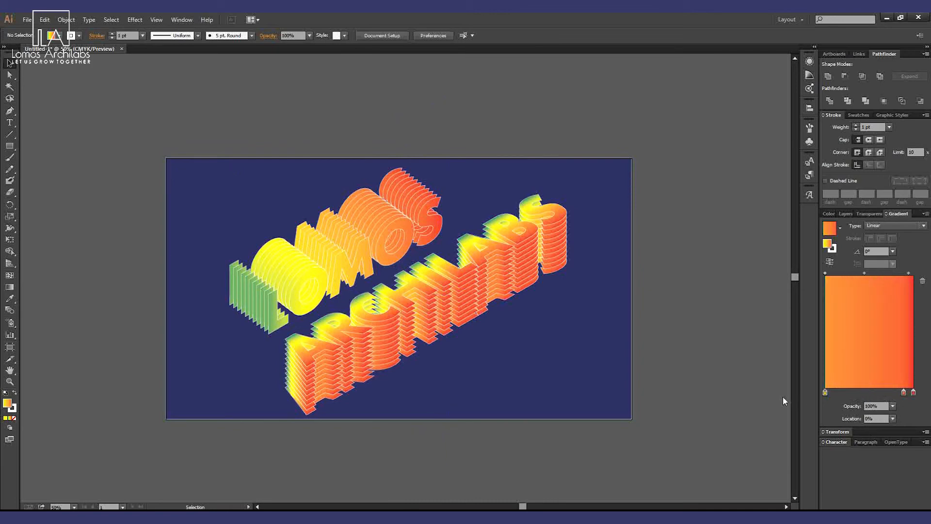
pyautogui.moveTo(901, 392); pyautogui.dragTo(806, 391)
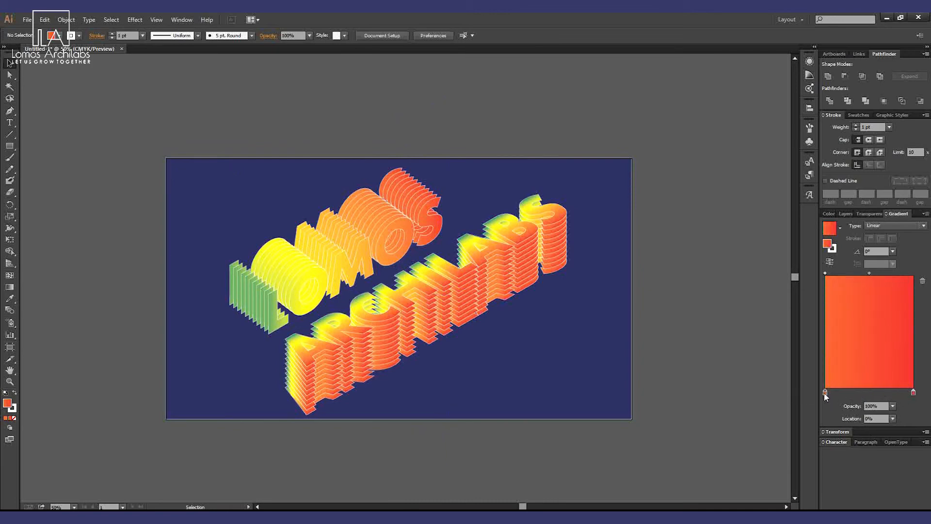
pyautogui.doubleClick(825, 392)
pyautogui.moveTo(848, 486); pyautogui.dragTo(870, 491)
pyautogui.click(923, 346)
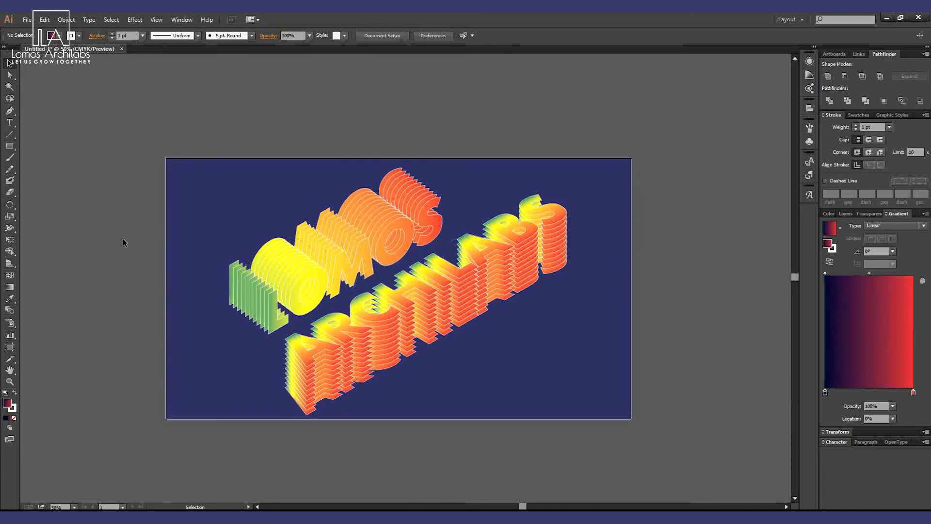
pyautogui.click(301, 288)
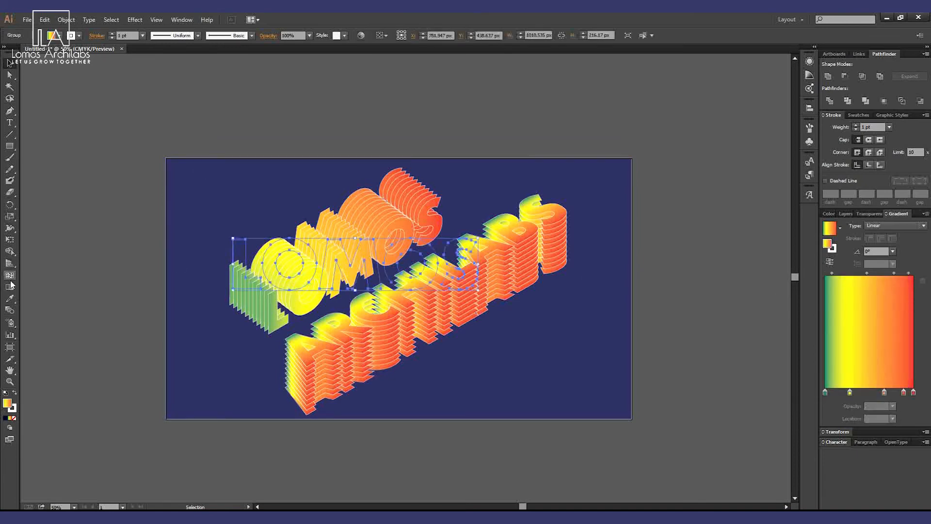
pyautogui.click(591, 346)
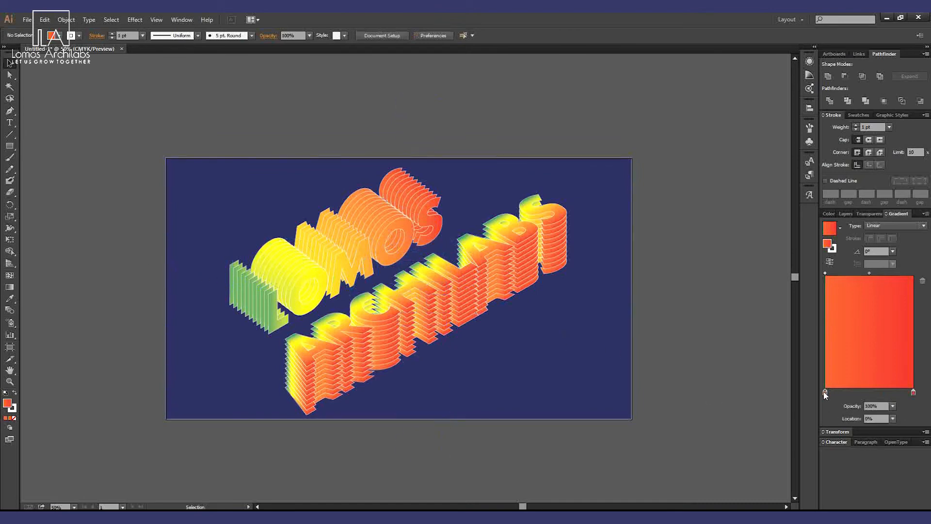
pyautogui.doubleClick(825, 391)
pyautogui.click(869, 491)
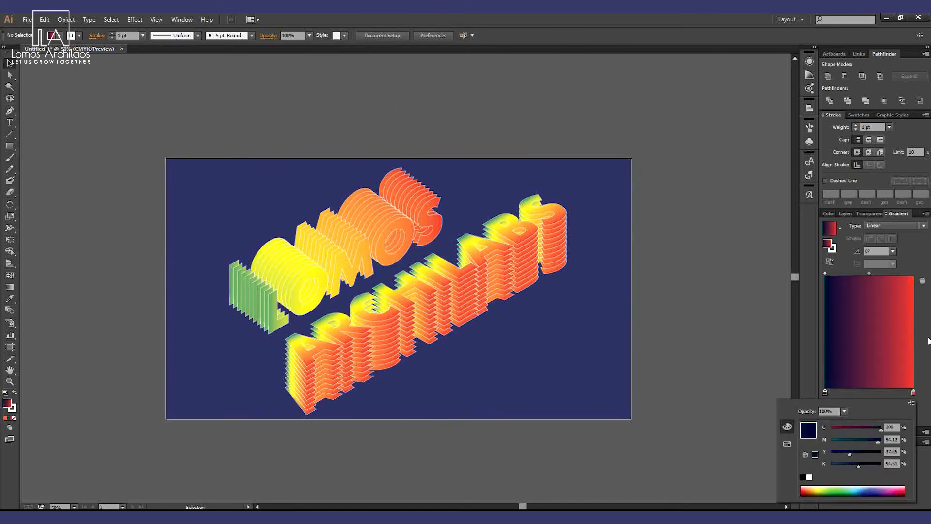
pyautogui.click(10, 287)
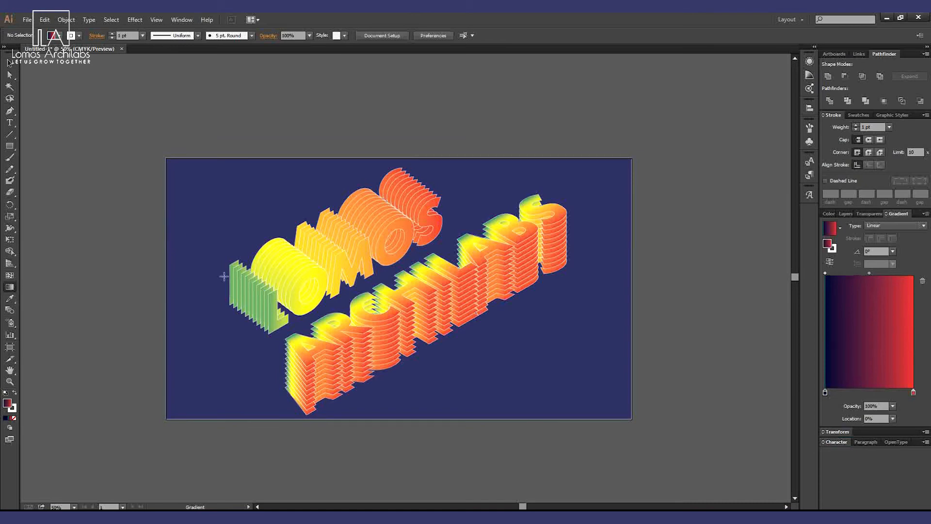
pyautogui.press('v')
# Select LOMOS and reduce its gradient to two stops, orange-red at the start and red at the end.
pyautogui.click(285, 298)
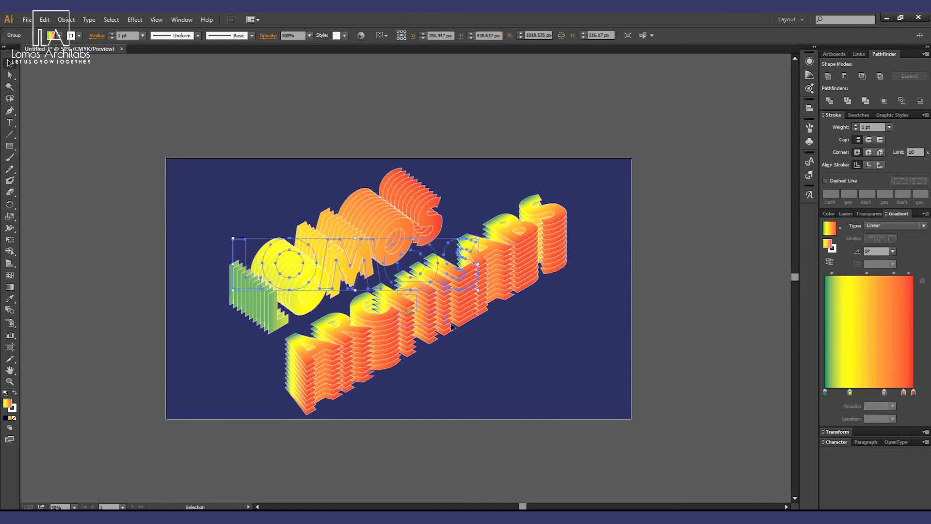
pyautogui.moveTo(884, 393); pyautogui.dragTo(809, 393)
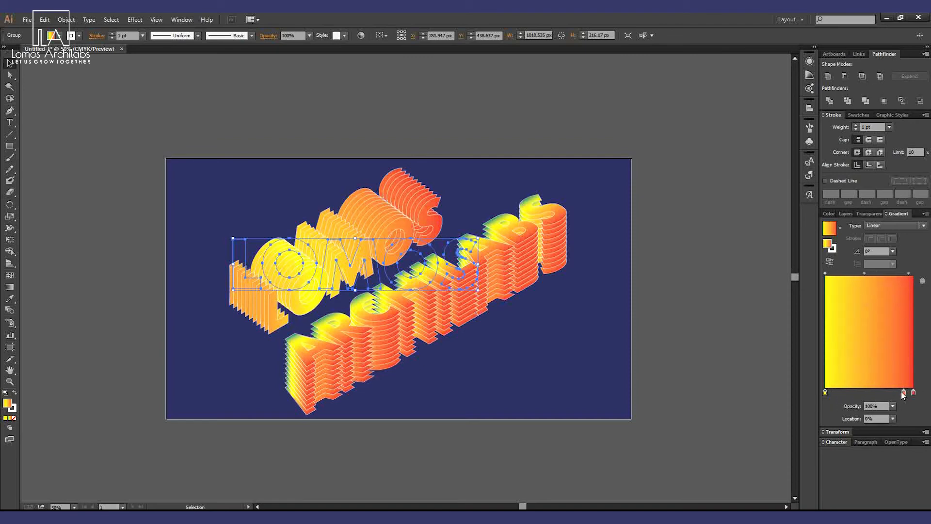
pyautogui.moveTo(903, 393); pyautogui.dragTo(810, 394)
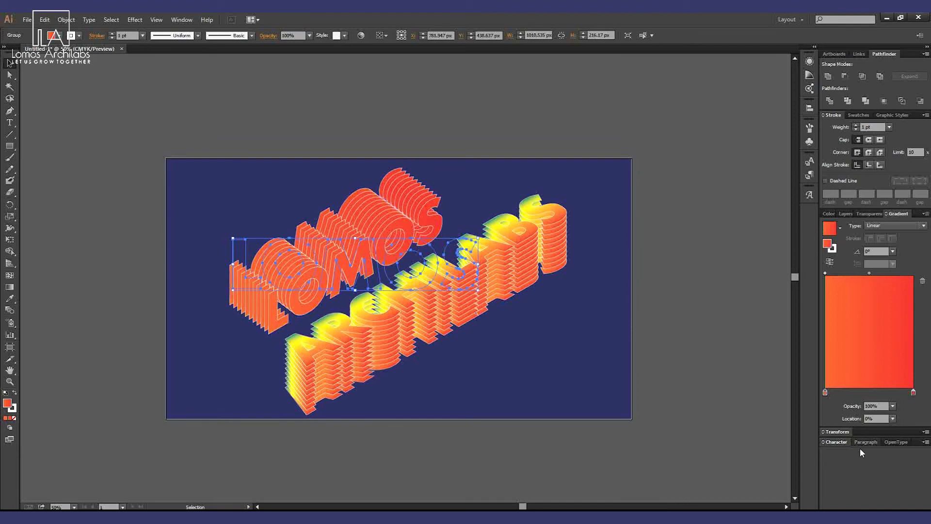
# Set the LOMOS gradient's first stop to dark blue (C 100, M 99.22, Y 5.49, K 6.67) and deselect the word.
pyautogui.doubleClick(825, 393)
pyautogui.click(874, 490)
pyautogui.click(874, 494)
pyautogui.click(874, 491)
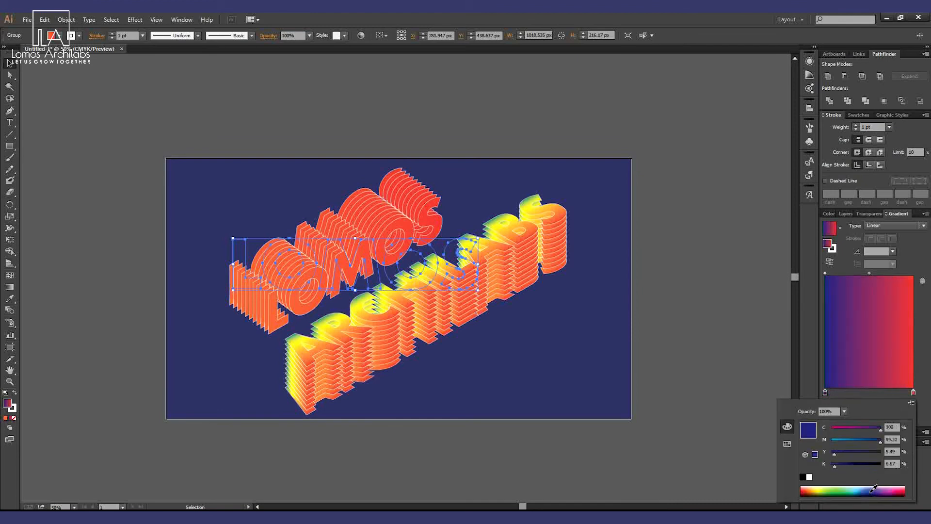
pyautogui.click(10, 64)
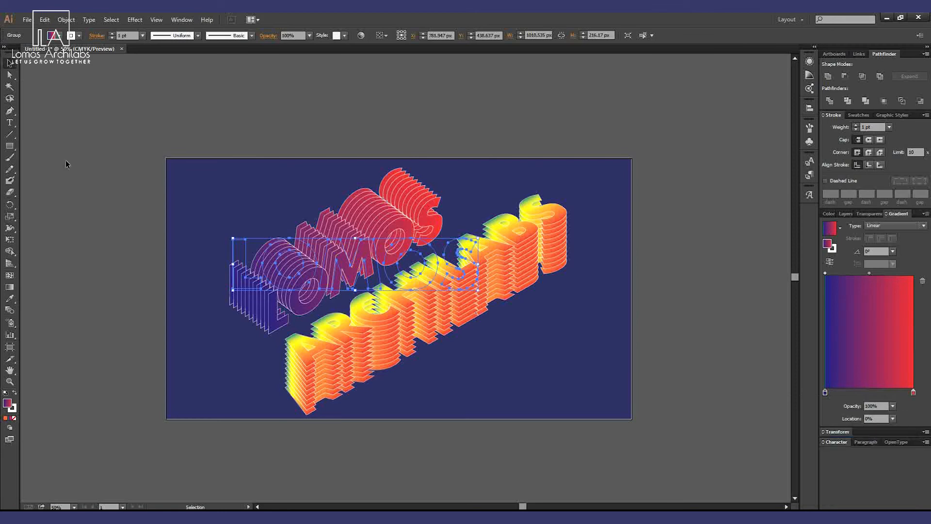
pyautogui.click(76, 189)
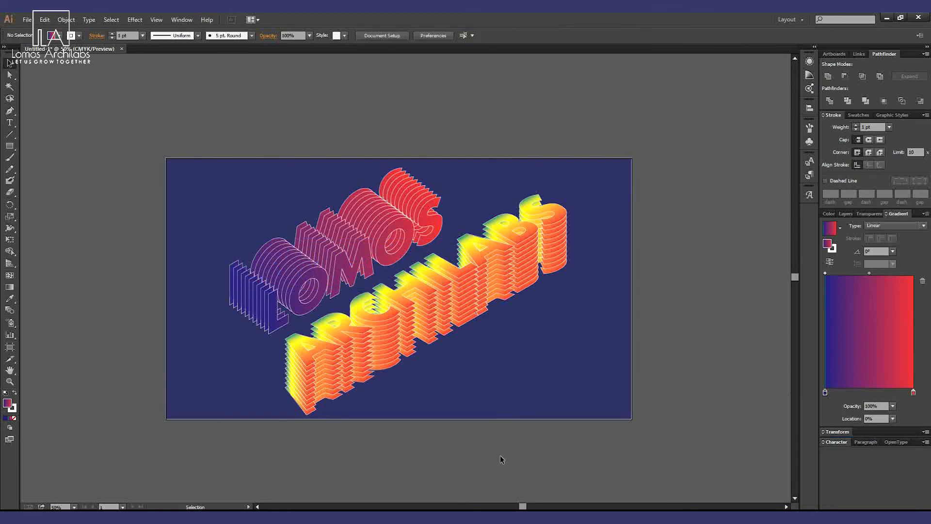
# Run the ARCHILABS gradient along the full length of the word from the A to the S at about 90°.
pyautogui.click(443, 282)
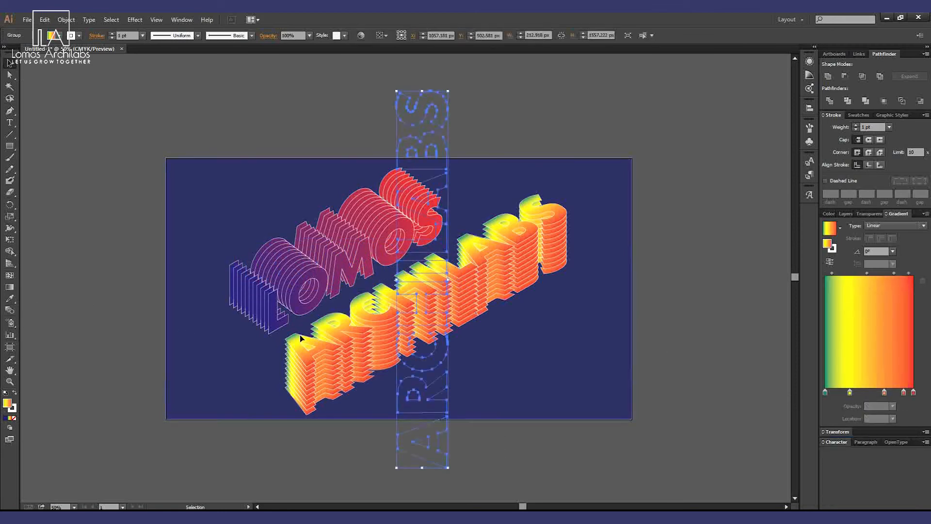
pyautogui.press('g')
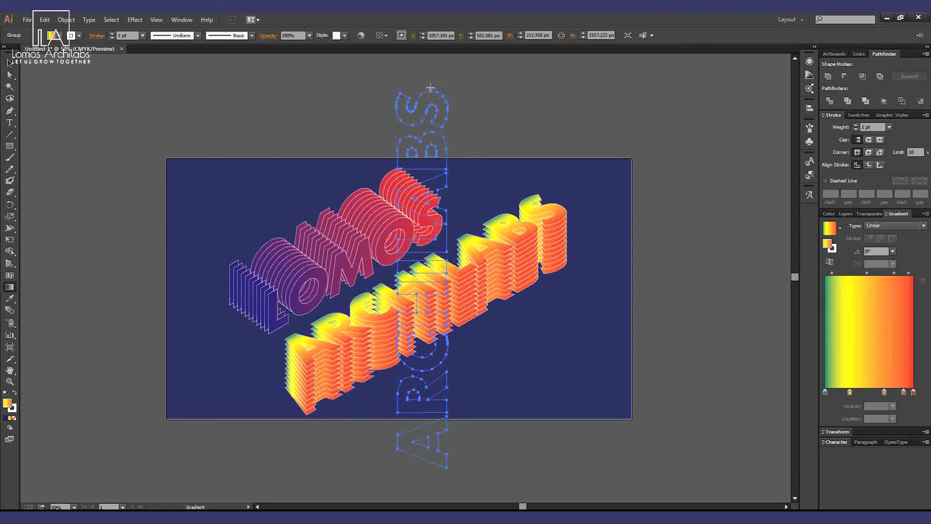
pyautogui.moveTo(428, 472)
pyautogui.mouseDown()
pyautogui.moveTo(405, 195)
pyautogui.moveTo(436, 100)
pyautogui.mouseUp()
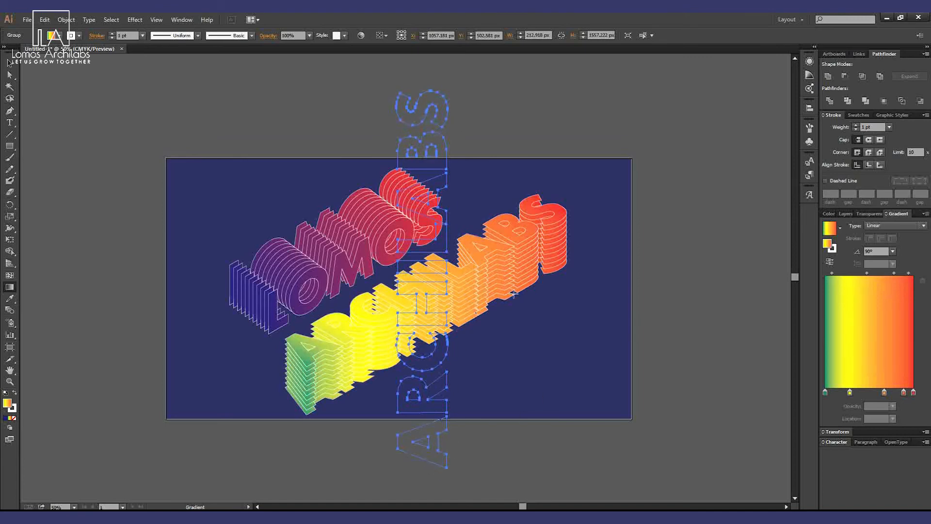
# Reduce the ARCHILABS gradient to two stops, orange-red at the start and red at the end.
pyautogui.moveTo(848, 393); pyautogui.dragTo(825, 392)
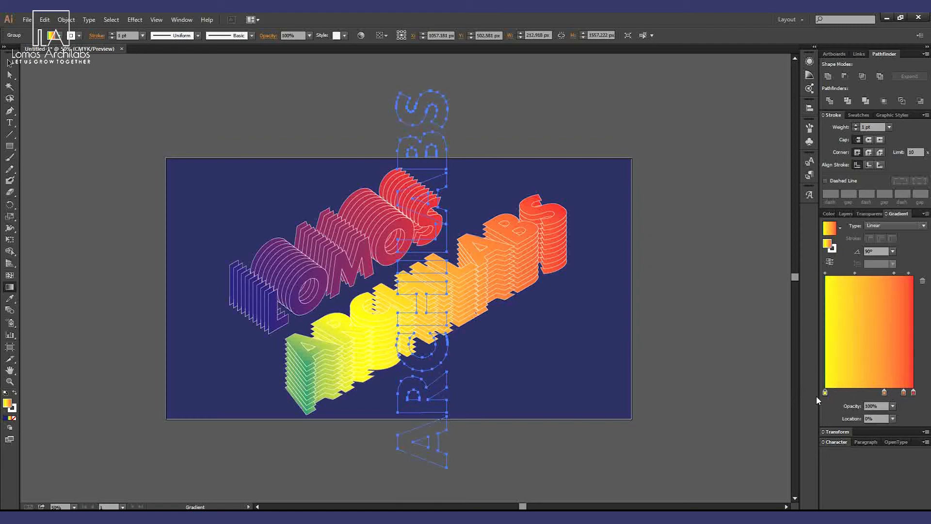
pyautogui.moveTo(885, 394); pyautogui.dragTo(812, 395)
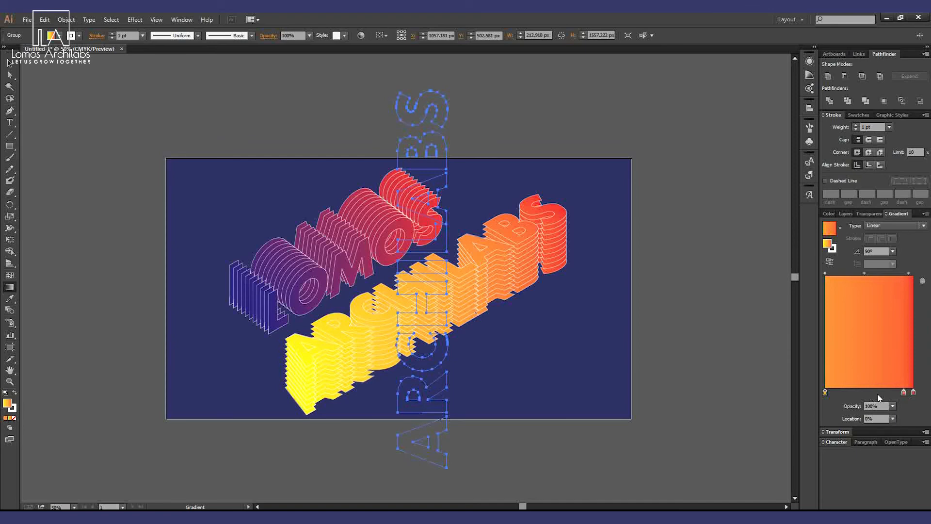
pyautogui.moveTo(904, 392); pyautogui.dragTo(807, 393)
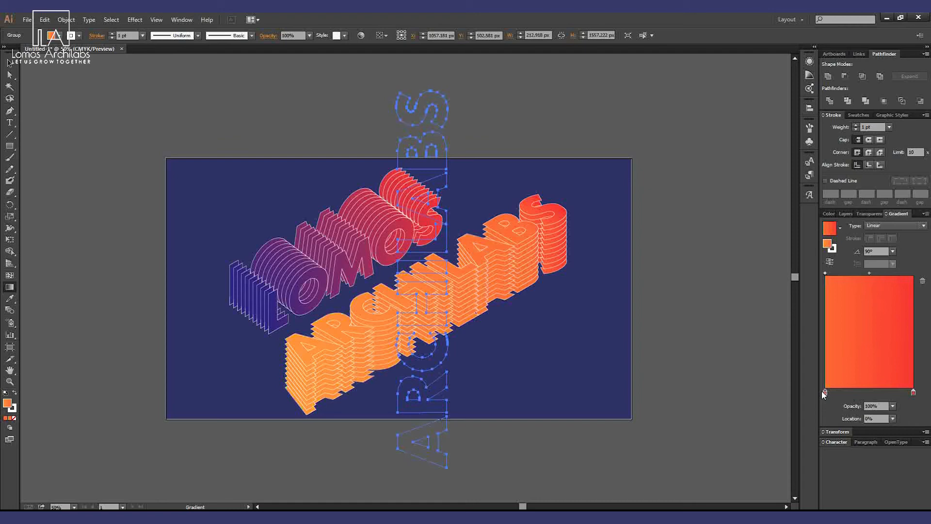
# Set the ARCHILABS gradient's end stop to blue (C 89.41, M 84.31, Y 0, K 0).
pyautogui.doubleClick(824, 392)
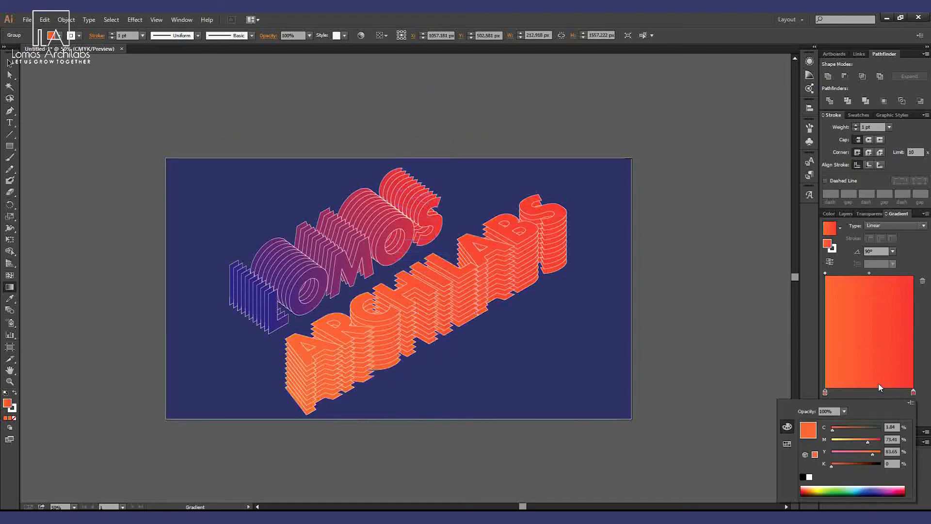
pyautogui.click(913, 392)
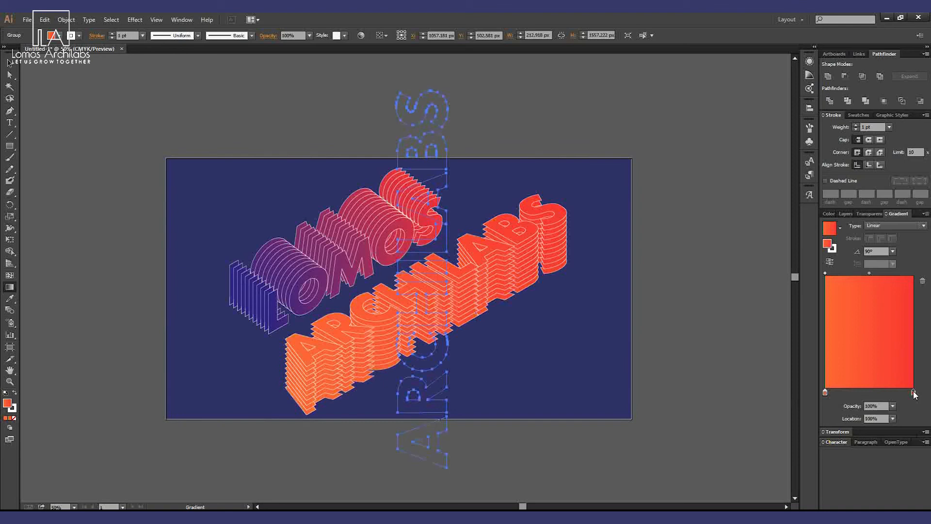
pyautogui.doubleClick(913, 392)
pyautogui.click(876, 486)
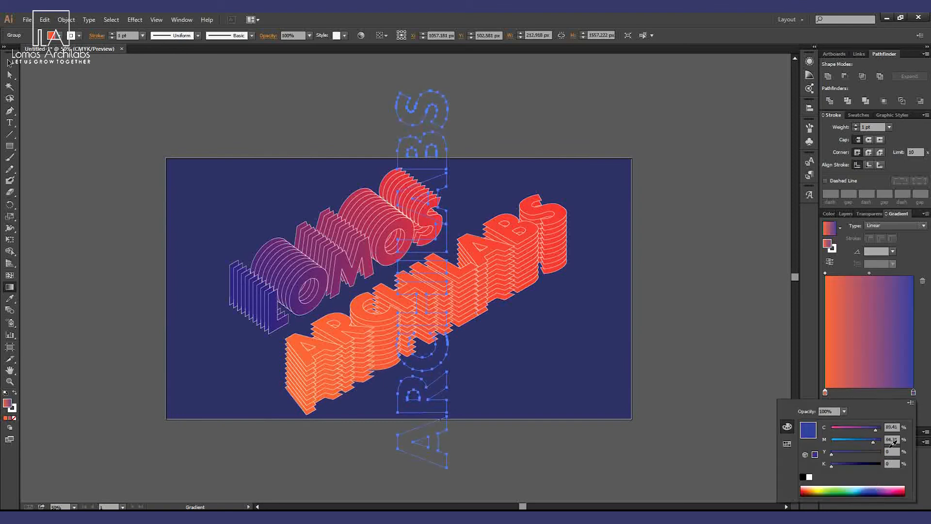
pyautogui.click(879, 488)
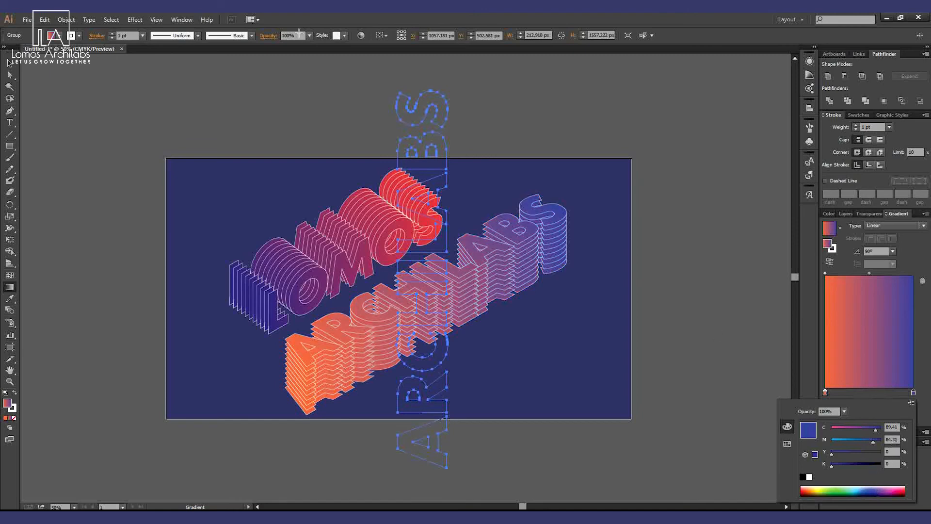
pyautogui.click(8, 63)
# Set the ARCHILABS gradient's first stop to pinkish red (C 0, M 99.22, Y 65.49, K 0).
pyautogui.click(825, 394)
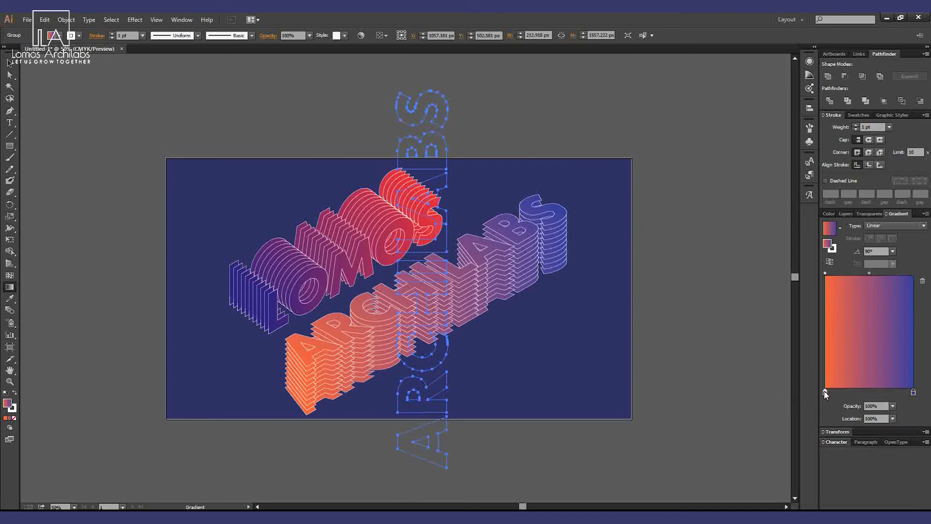
pyautogui.doubleClick(825, 393)
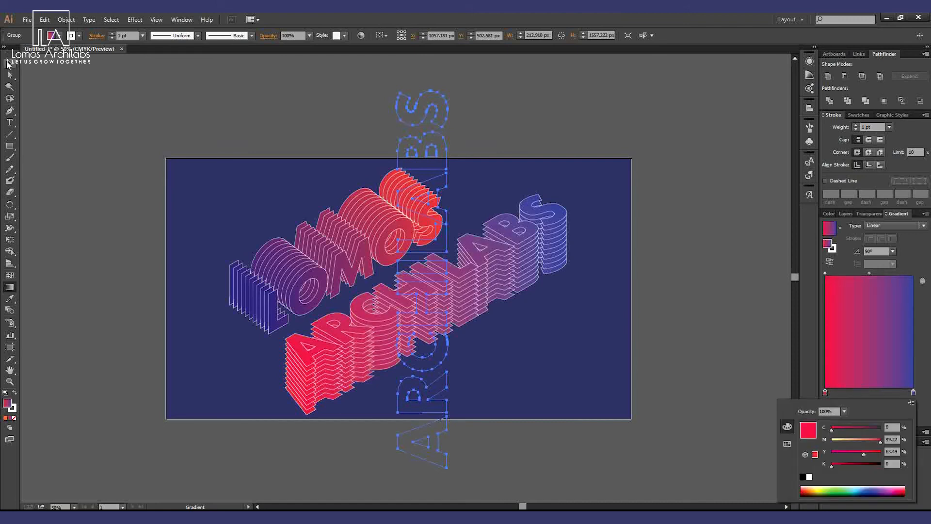
pyautogui.click(10, 65)
pyautogui.click(10, 63)
# Select both LOMOS and ARCHILABS, set their stroke weight to 4 pt, and deselect them.
pyautogui.click(304, 58)
pyautogui.click(461, 302)
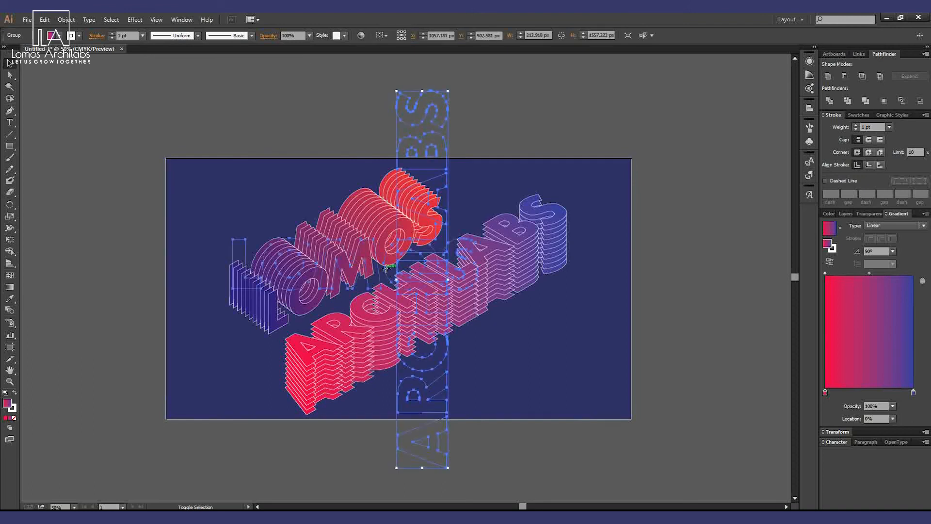
pyautogui.click(113, 33)
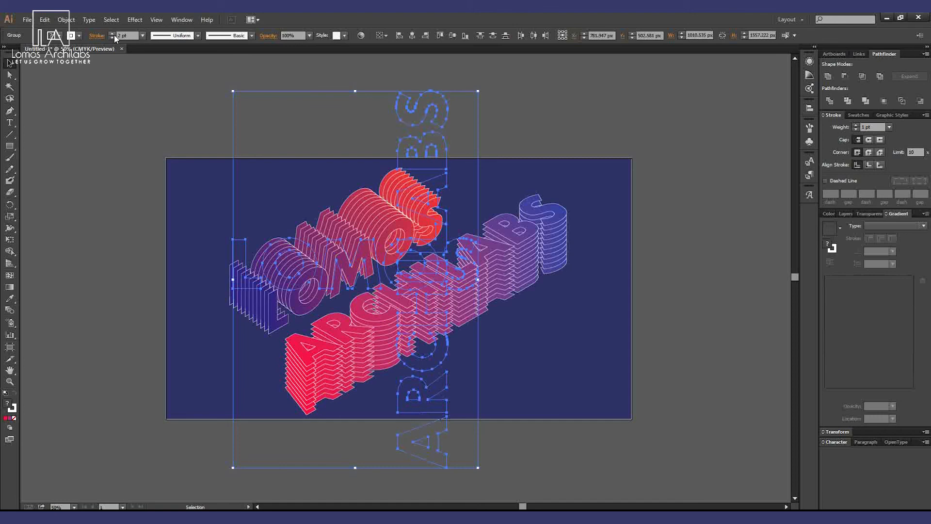
pyautogui.click(115, 34)
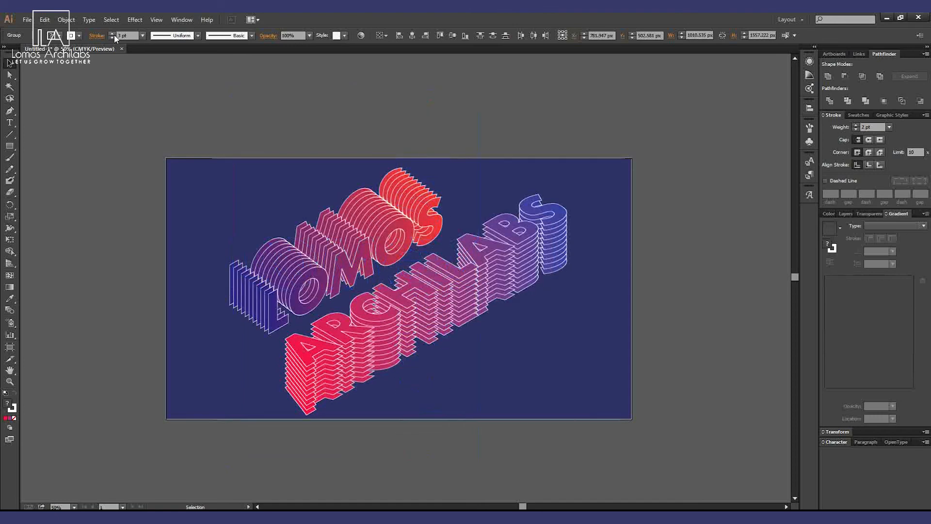
pyautogui.click(114, 34)
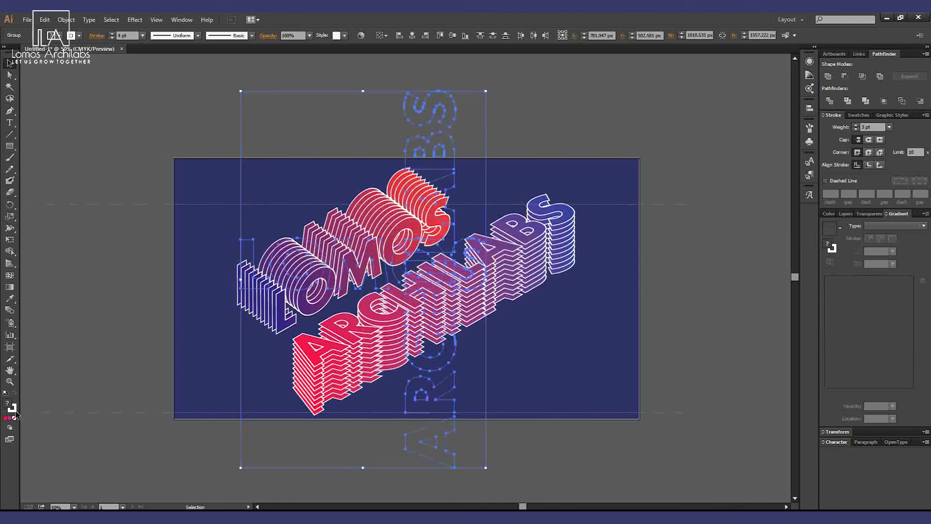
pyautogui.hotkey('ctrl', 'a')
pyautogui.click(185, 440)
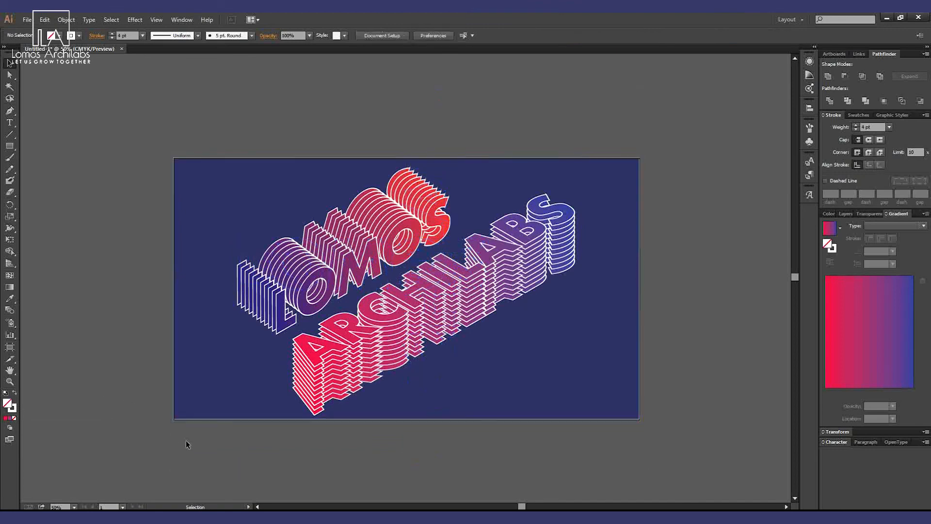
# Remove the stroke from the dark blue background rectangle and deselect it.
pyautogui.click(202, 405)
pyautogui.click(15, 410)
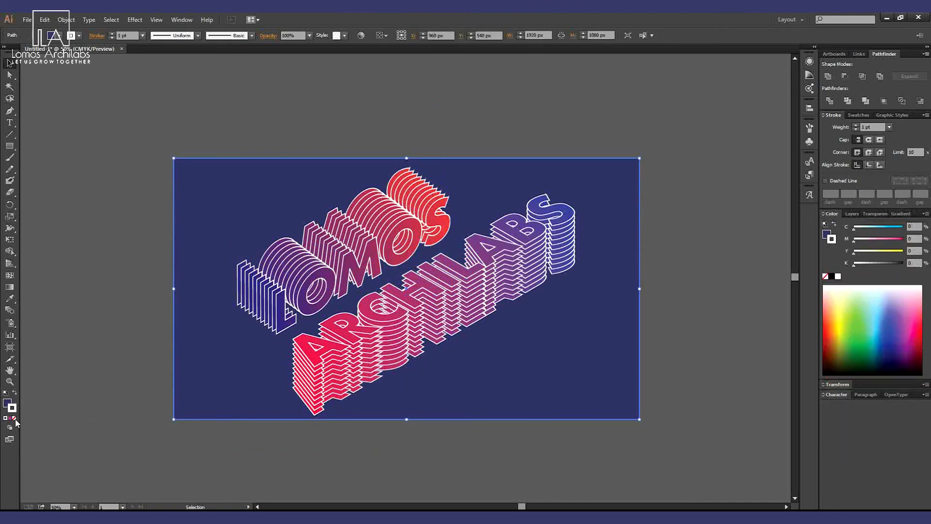
pyautogui.click(15, 418)
pyautogui.click(162, 312)
pyautogui.press('z')
pyautogui.moveTo(165, 147); pyautogui.dragTo(680, 443)
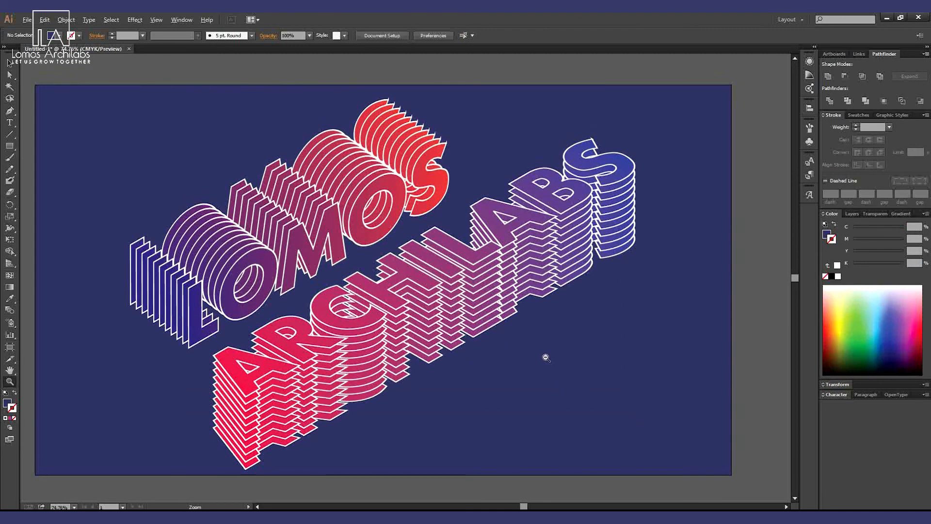
pyautogui.keyDown('alt'); pyautogui.click(546, 357); pyautogui.keyUp('alt')
pyautogui.press('v')
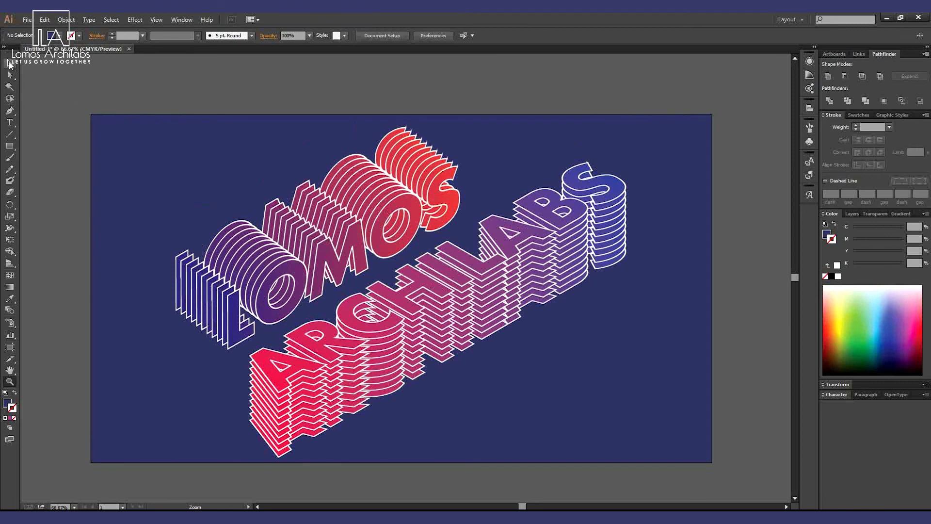